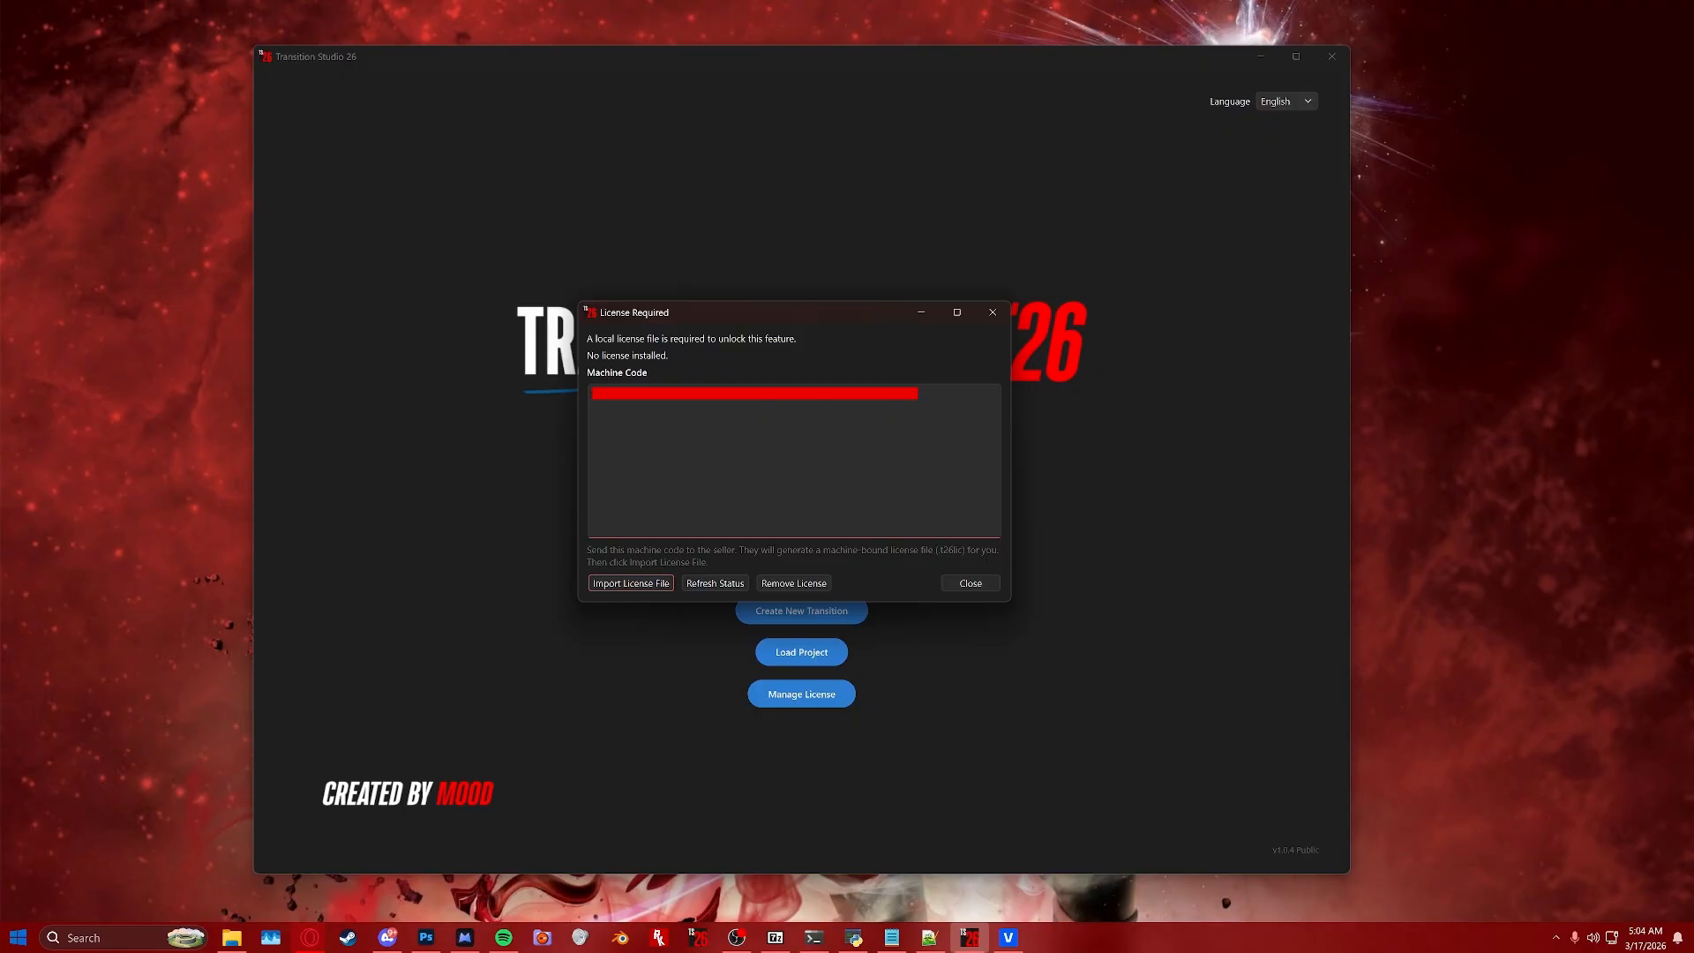
left_click(643, 585)
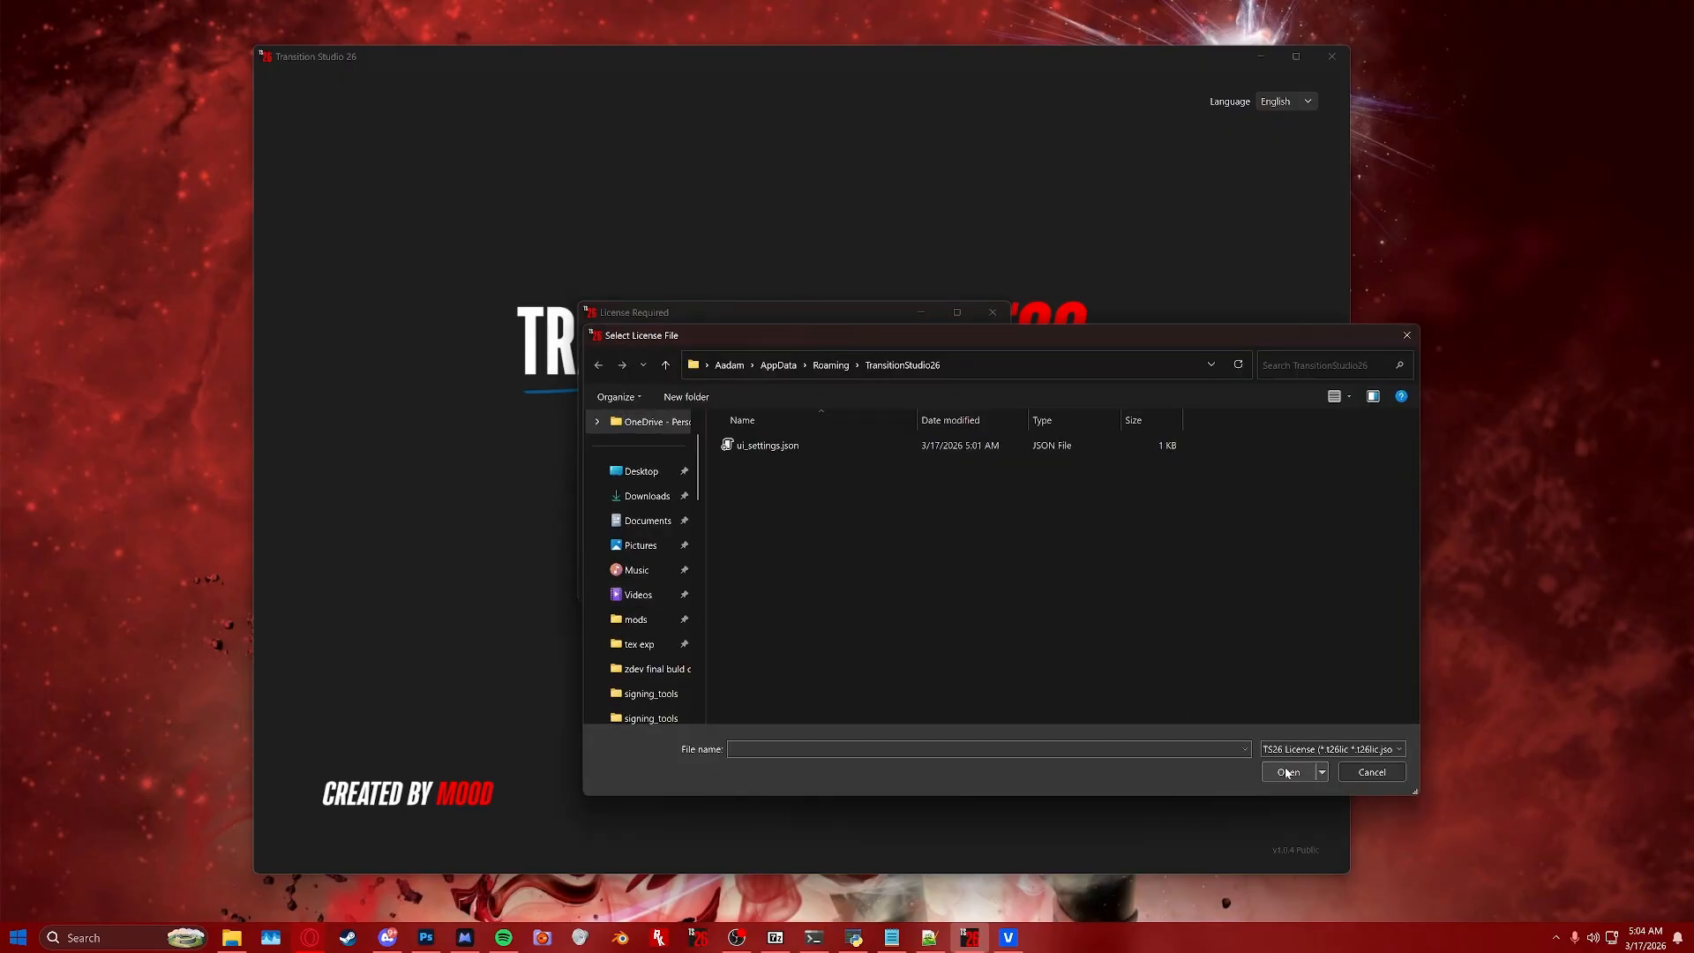
left_click(1369, 771)
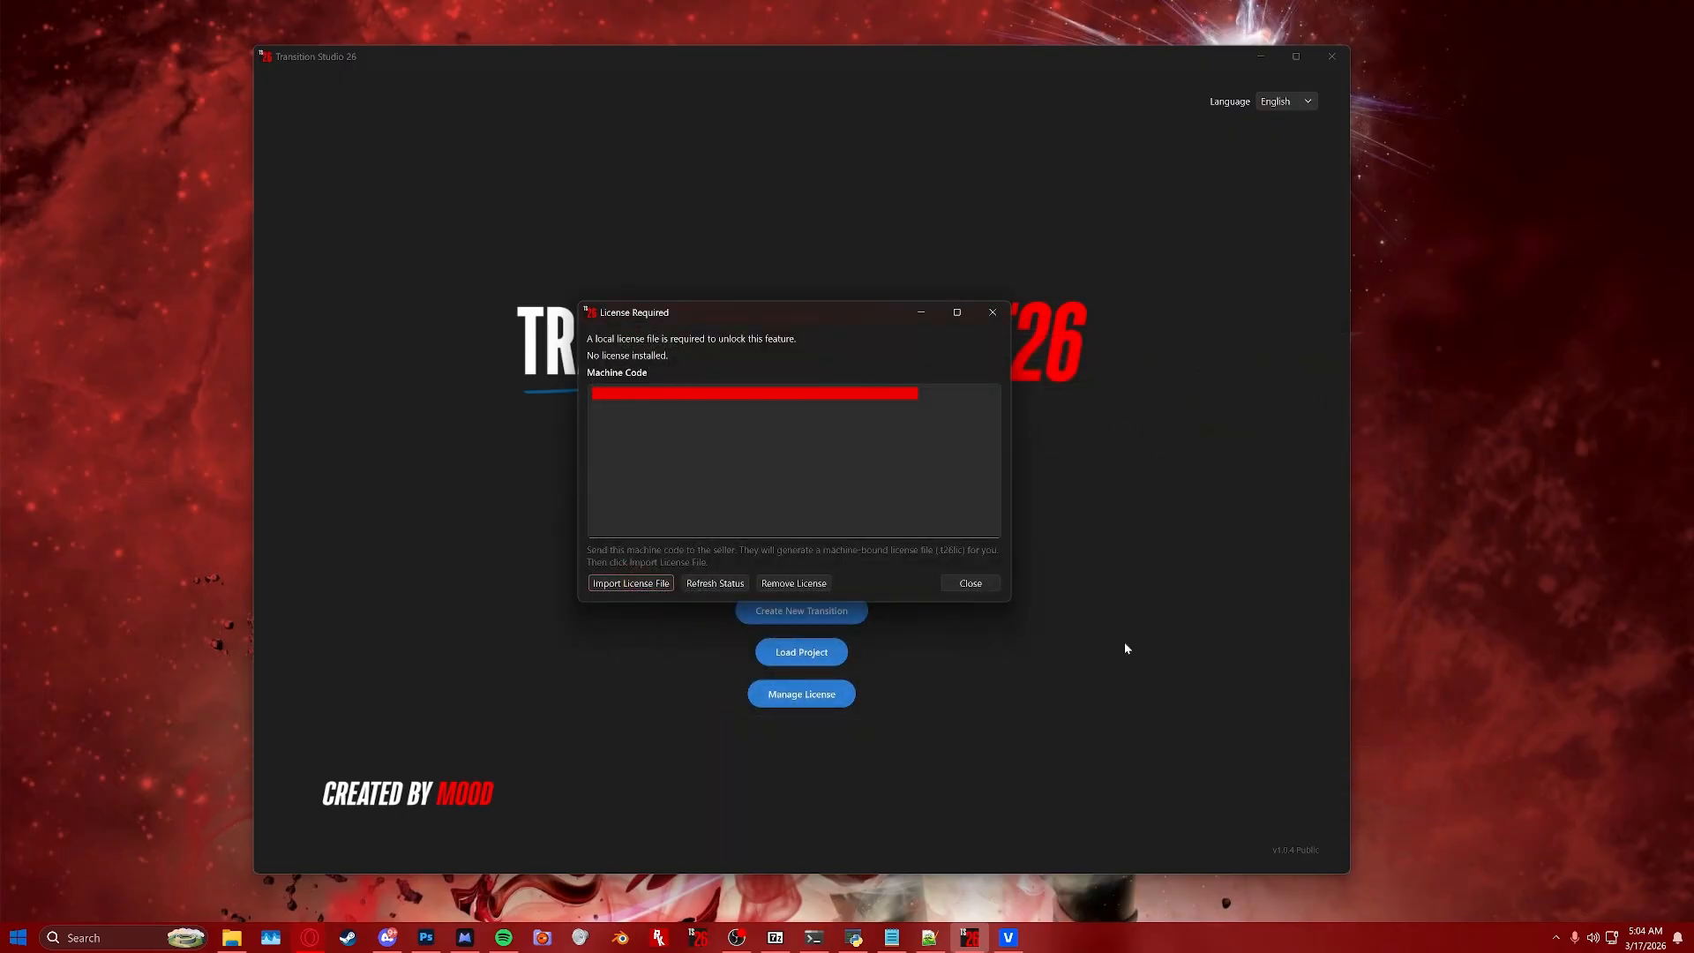
left_click(970, 584)
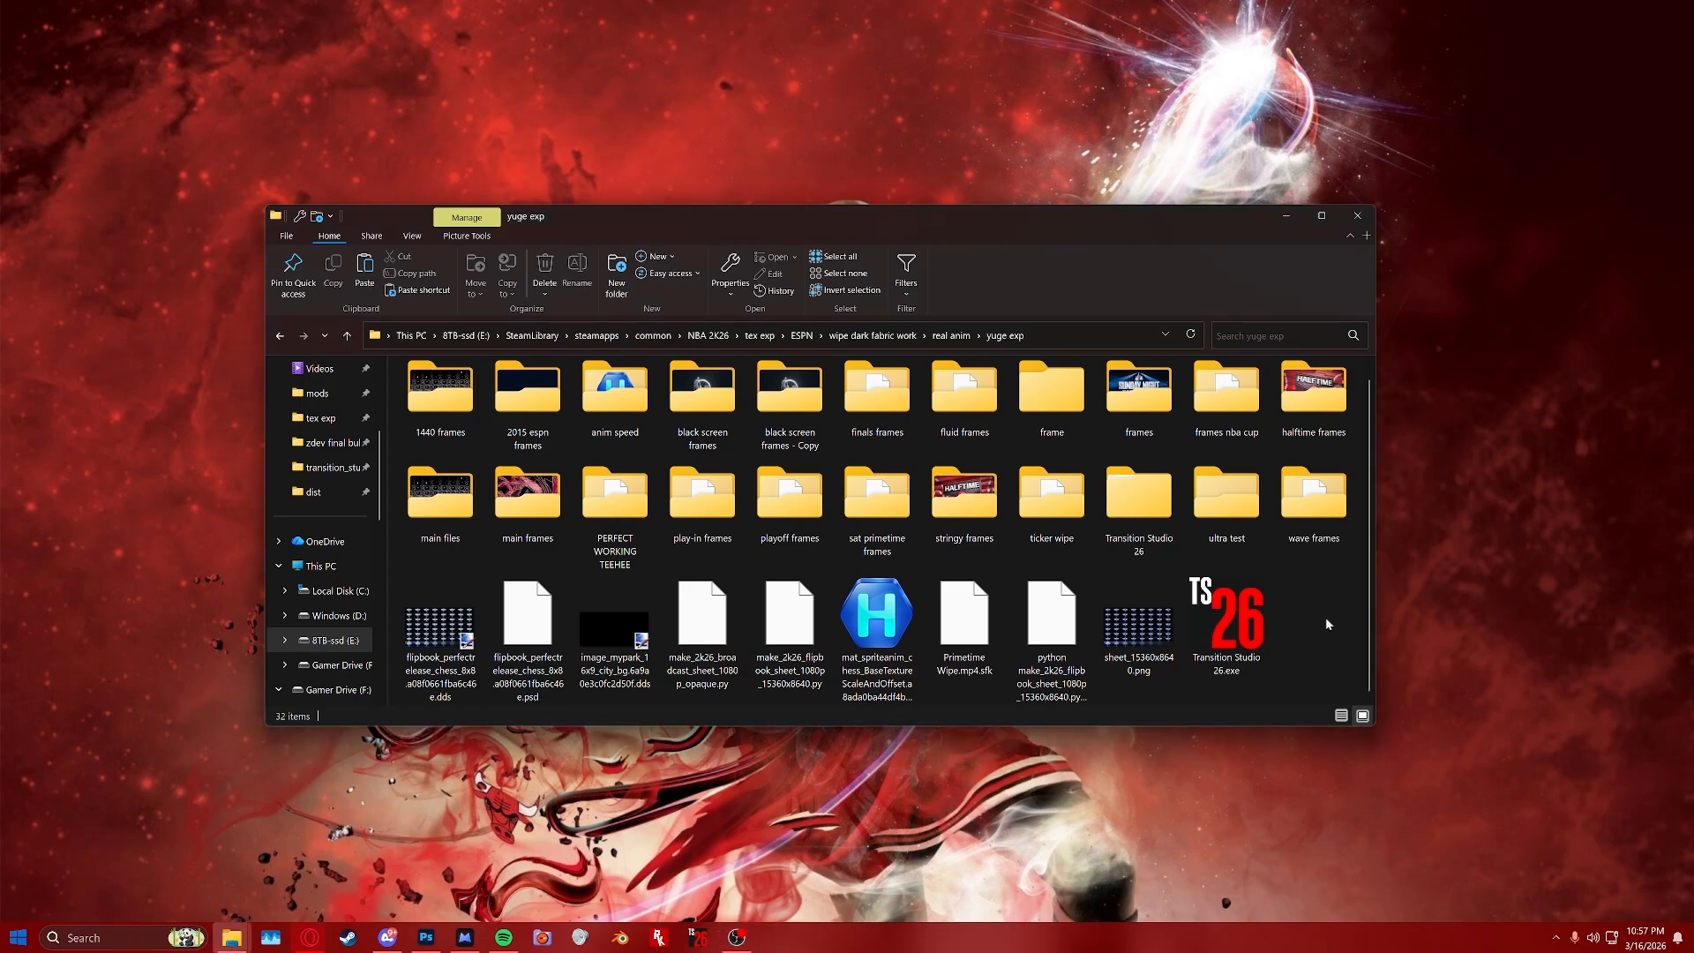
Launch Transition Studio 26 from its folder and start a new transition.
double_click(1261, 663)
left_click(1287, 217)
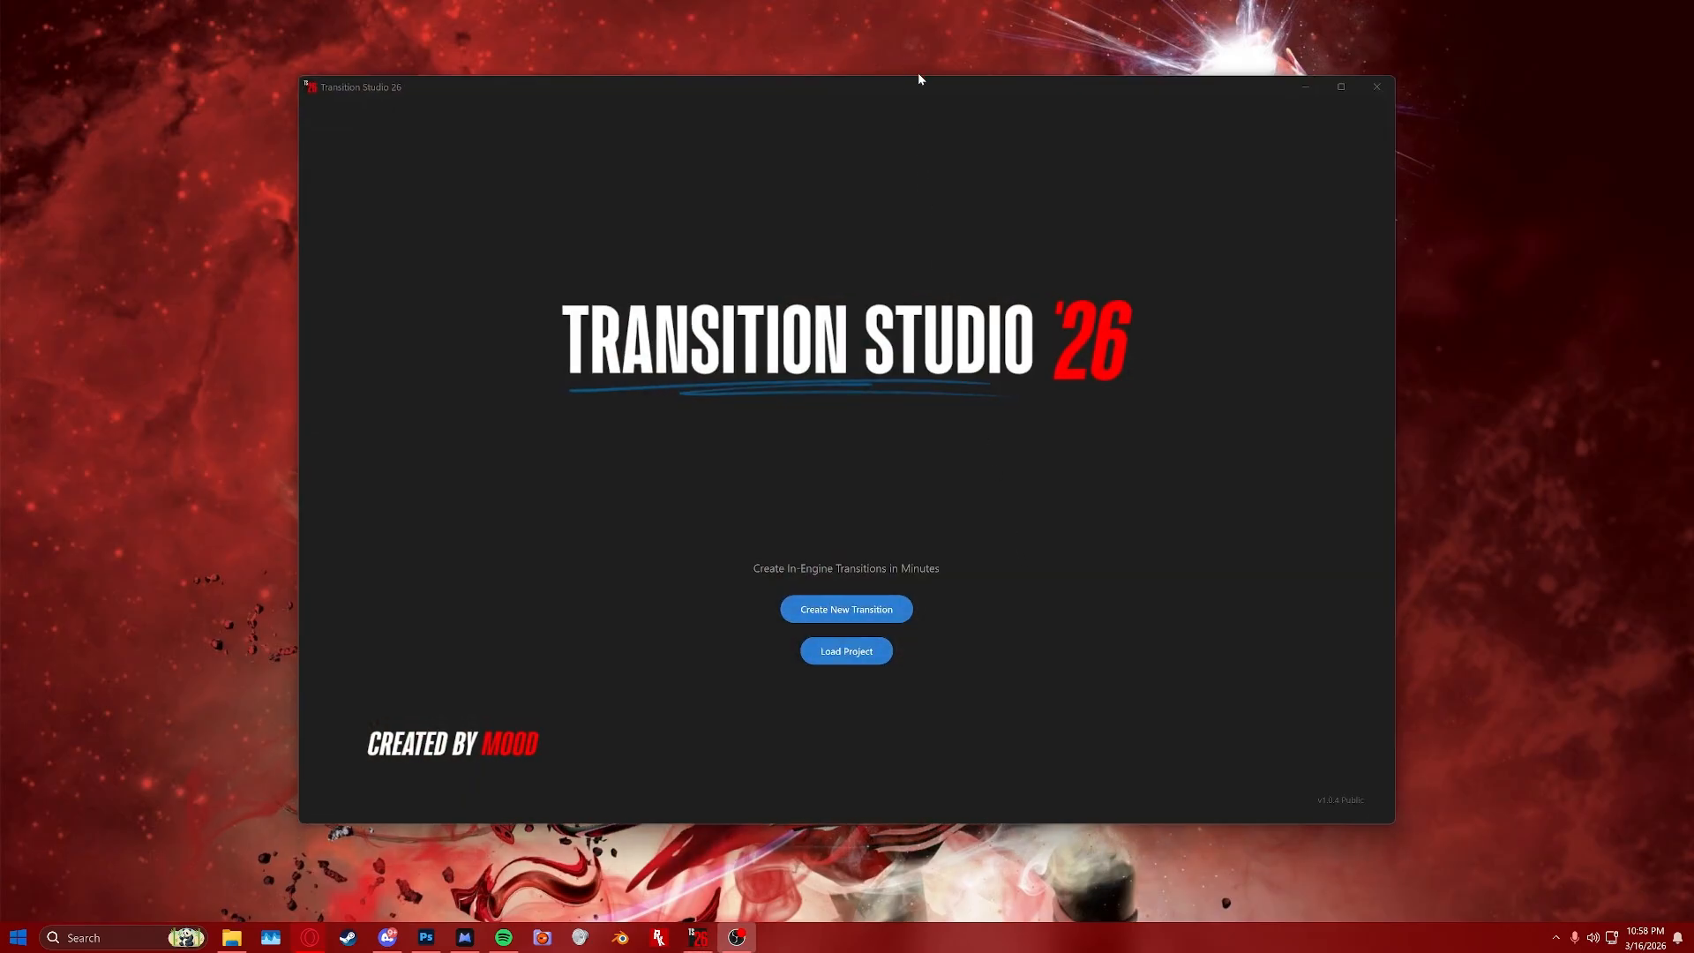
mouse_move(917, 80)
left_mouse_down()
mouse_move(922, 104)
mouse_move(903, 101)
left_mouse_up()
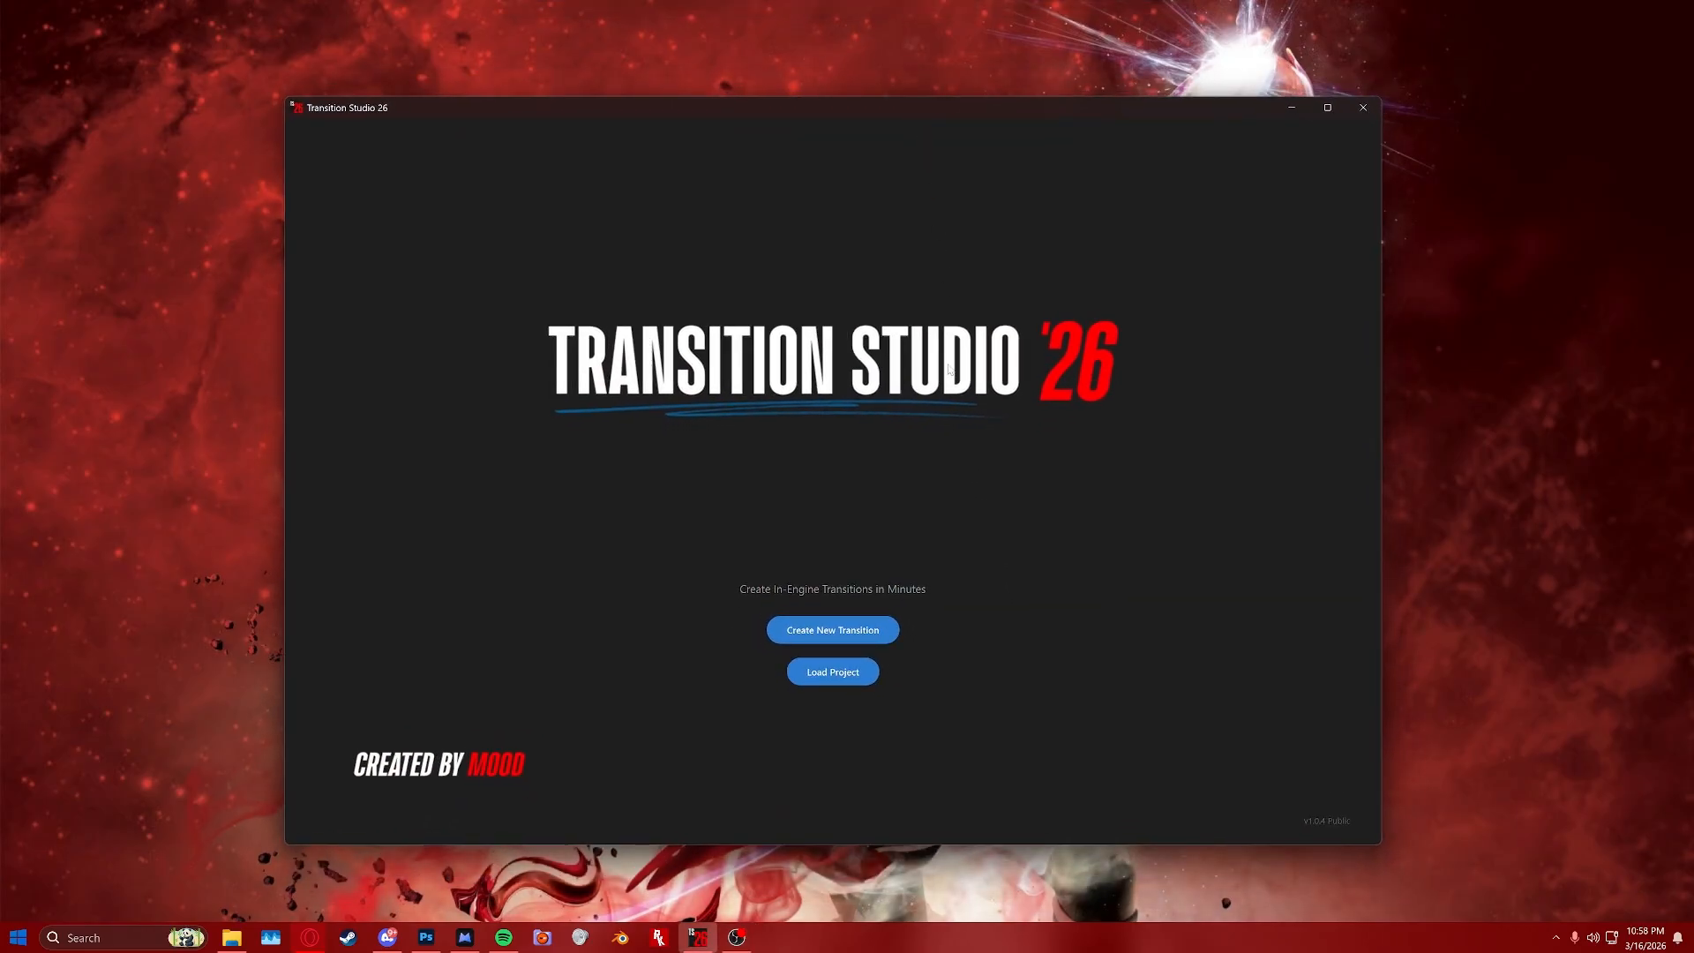
left_click(864, 630)
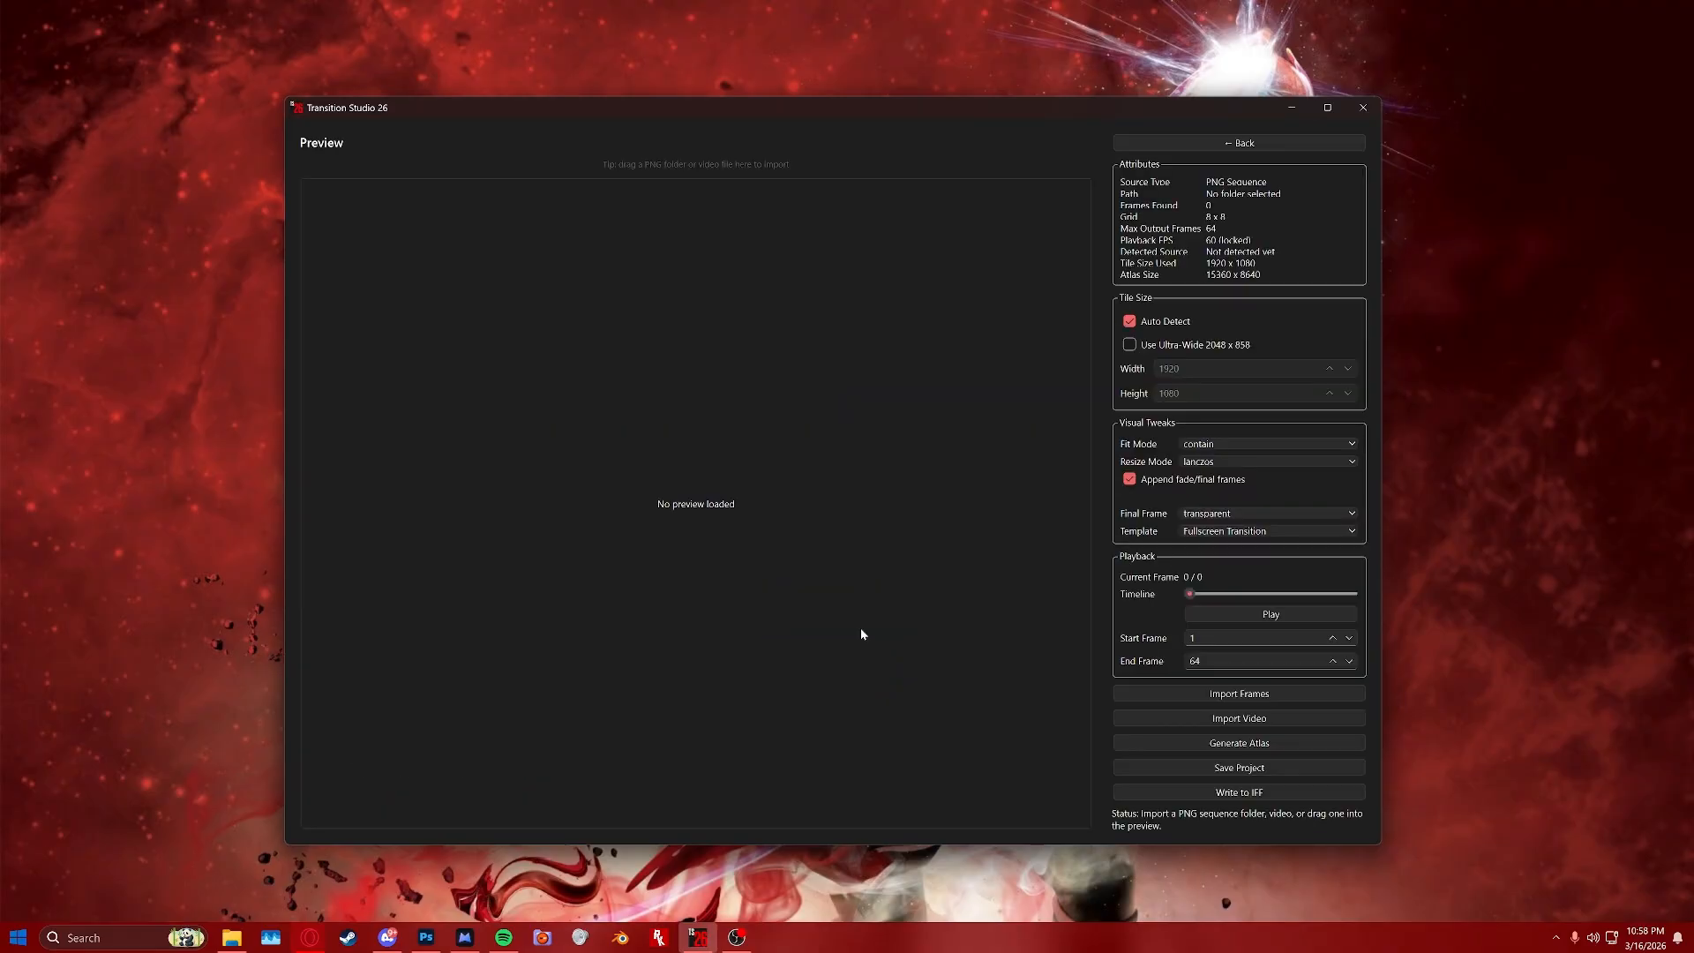
Import the video Sunday Basketball Wipe.mp4 from Downloads as the transition source.
left_click_drag(1272, 844, 1274, 894)
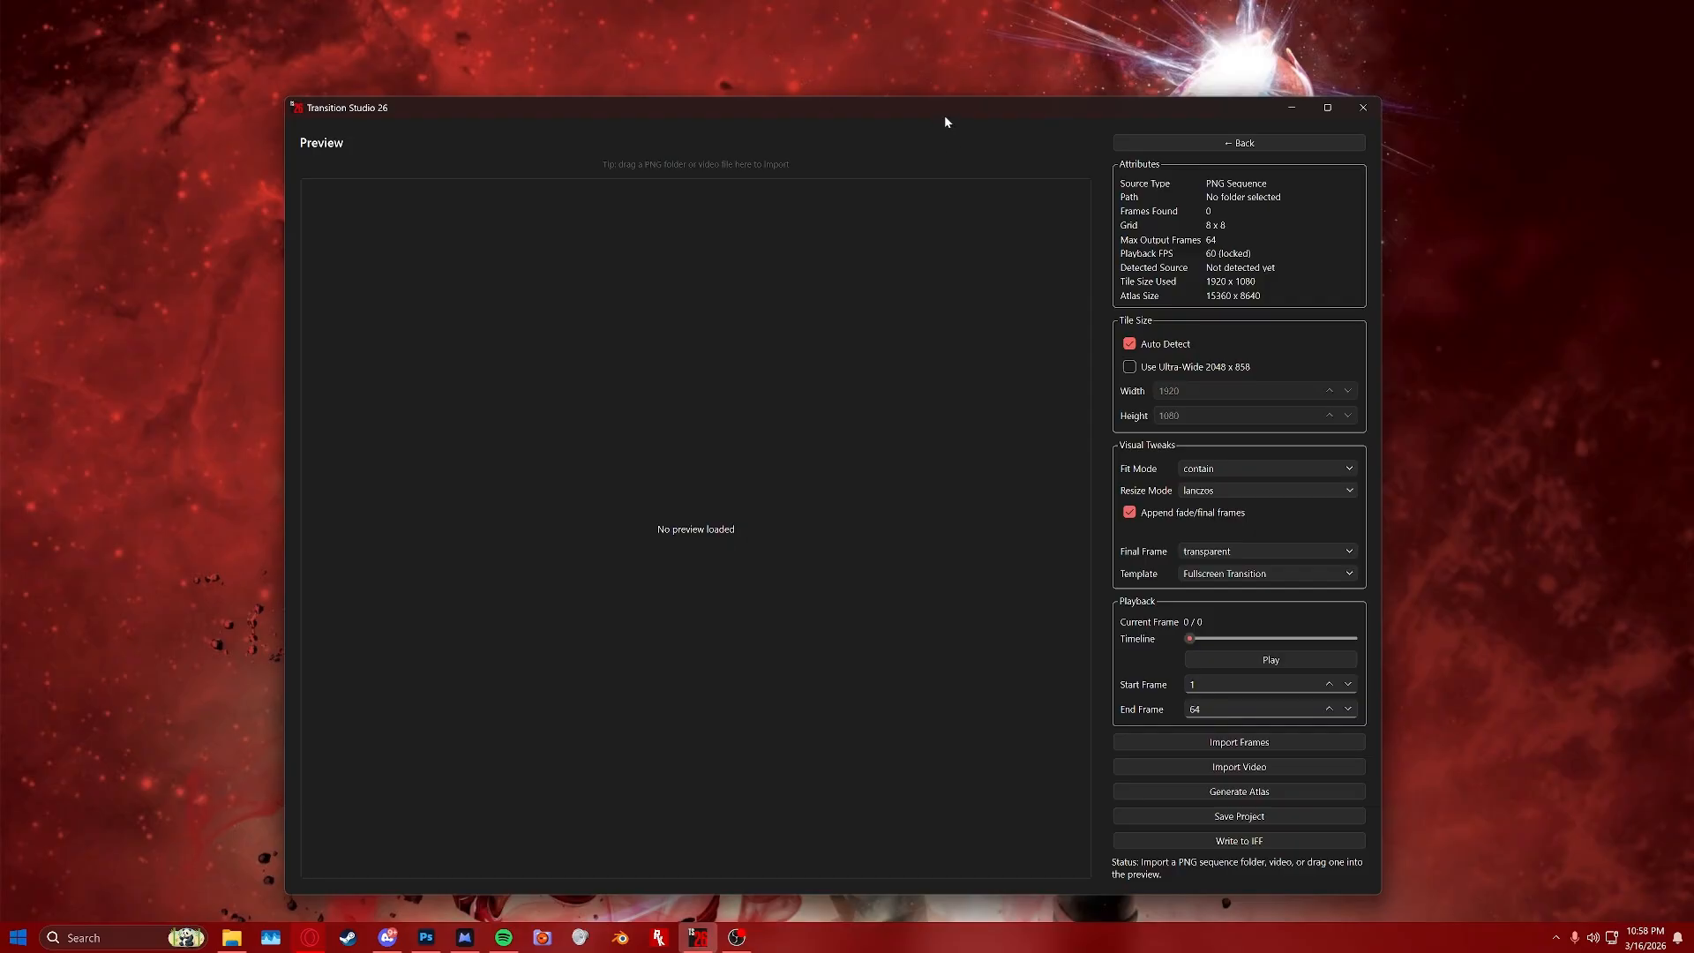
left_click_drag(944, 123, 965, 101)
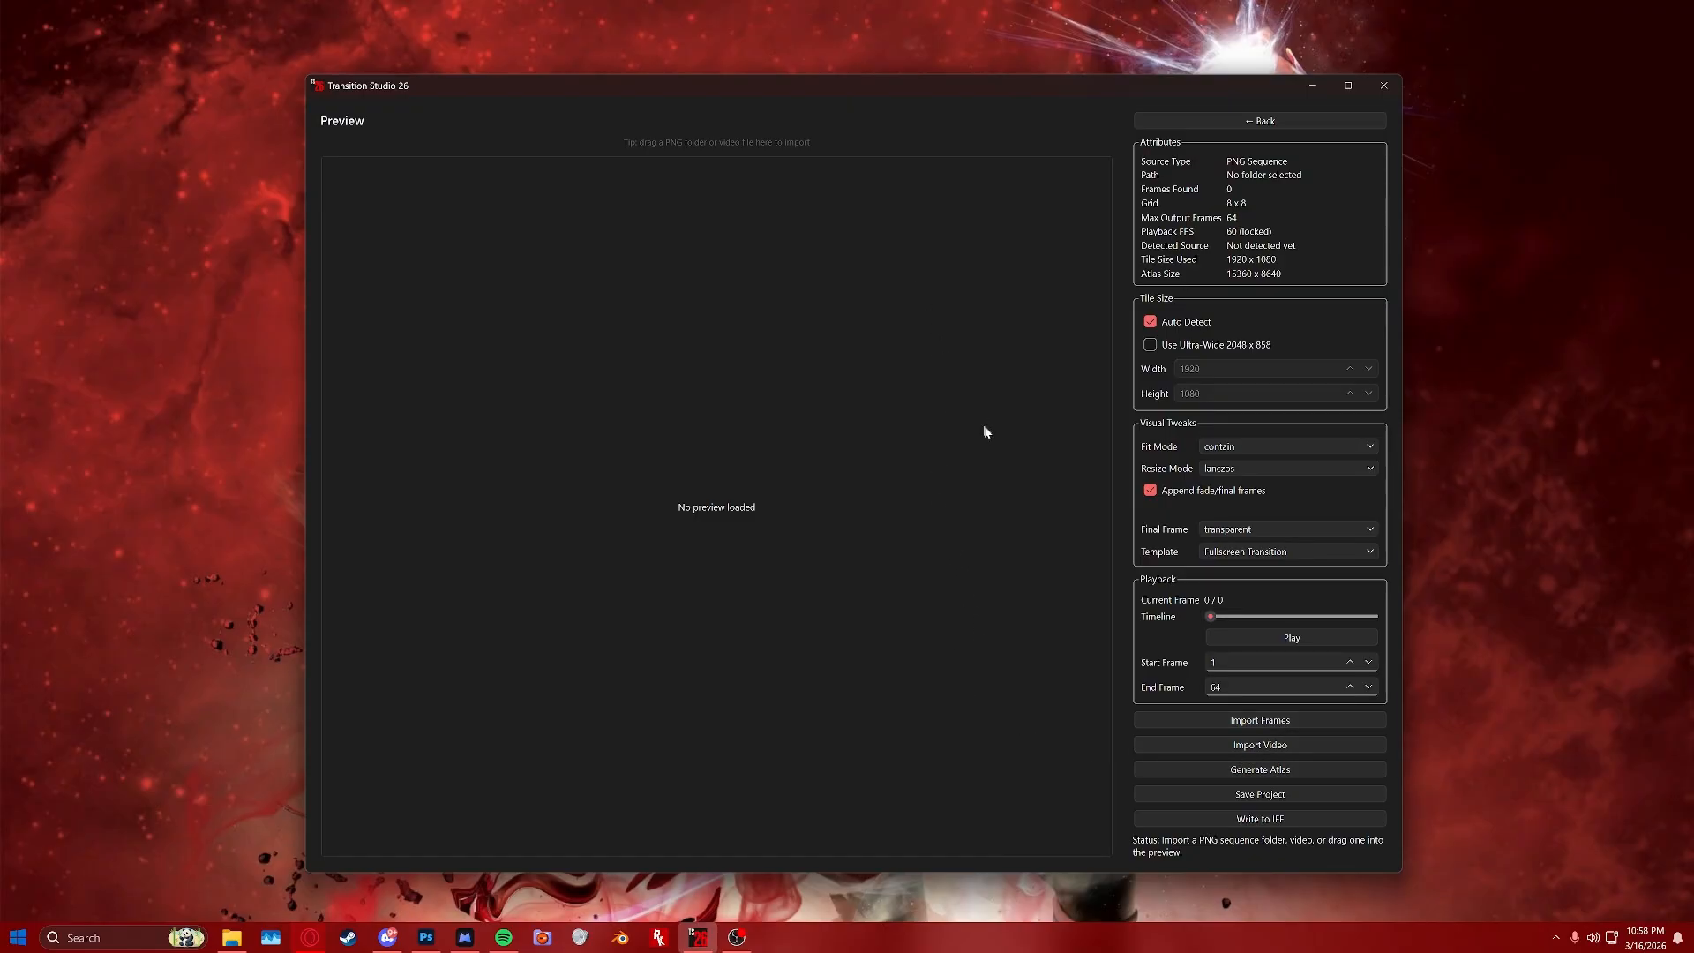
left_click(1285, 746)
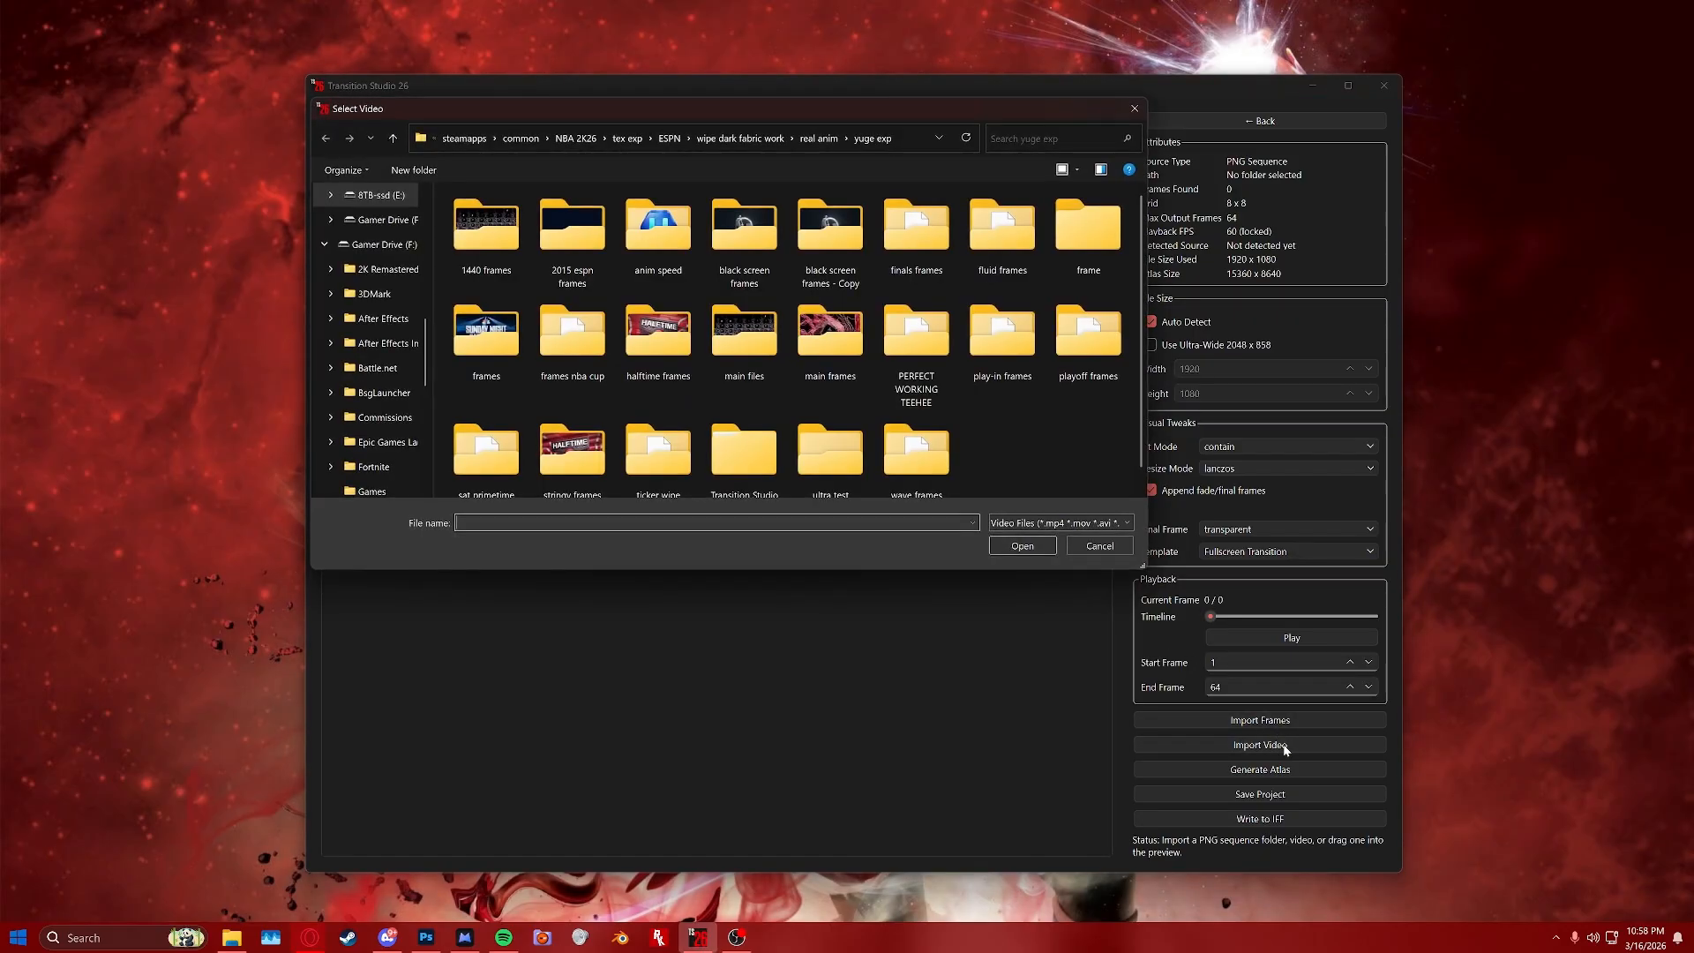
scroll(371, 335, "up", 10)
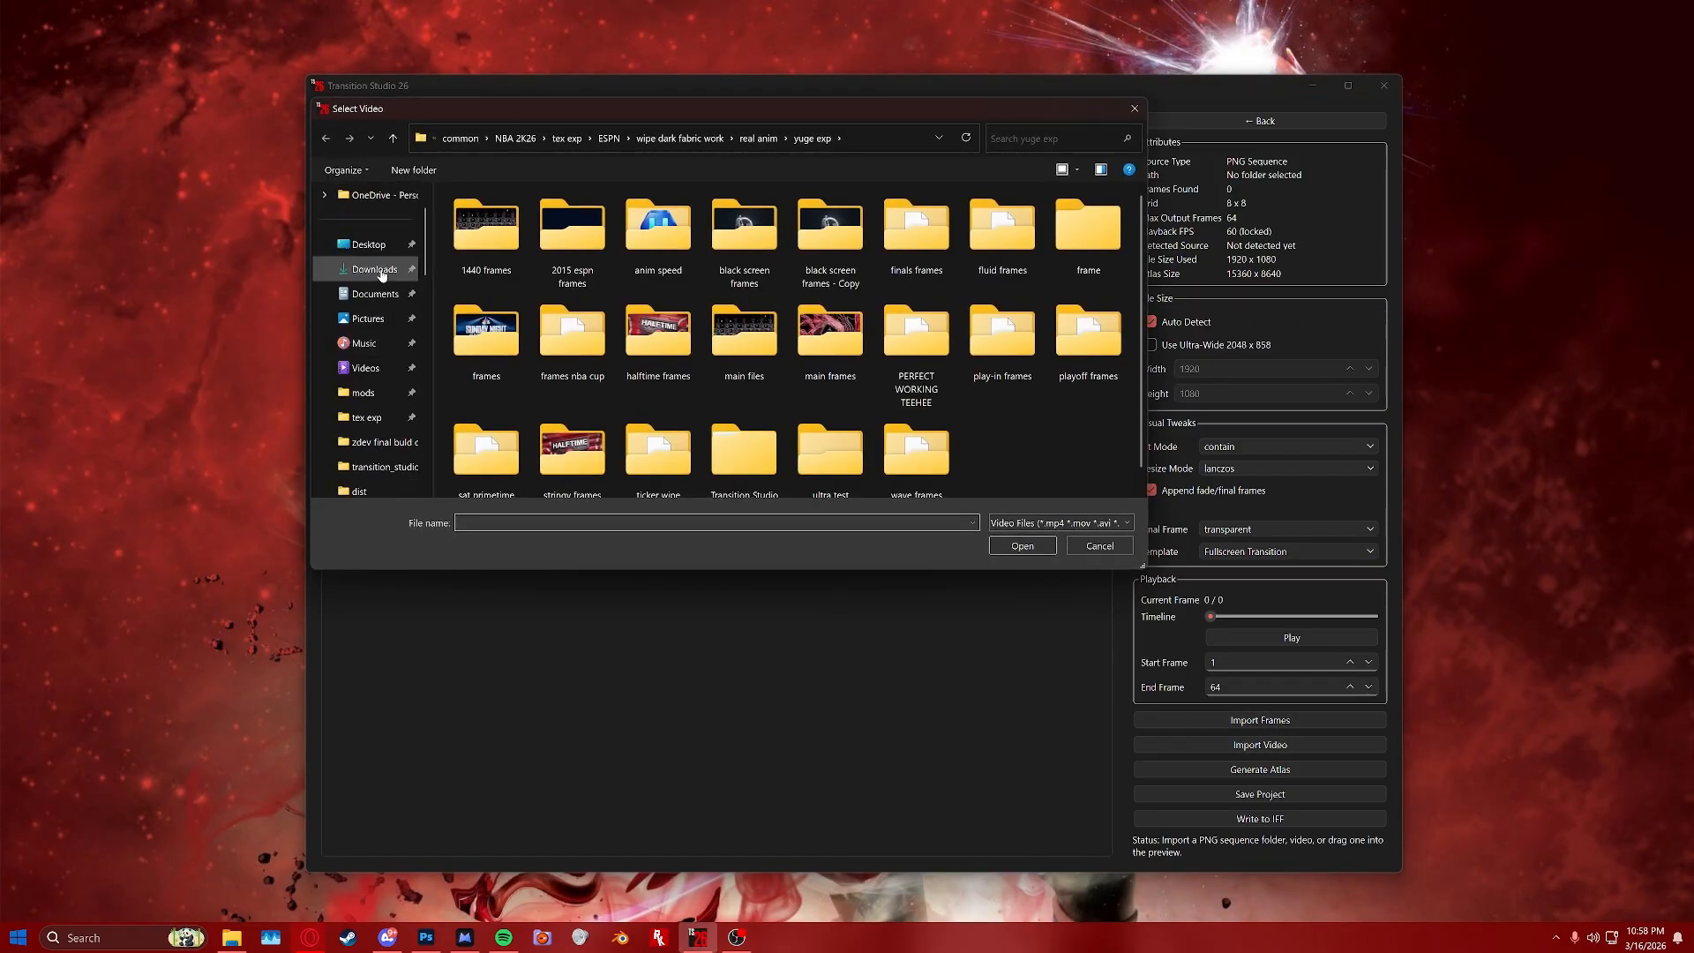
left_click(375, 269)
scroll(664, 321, "down", 1)
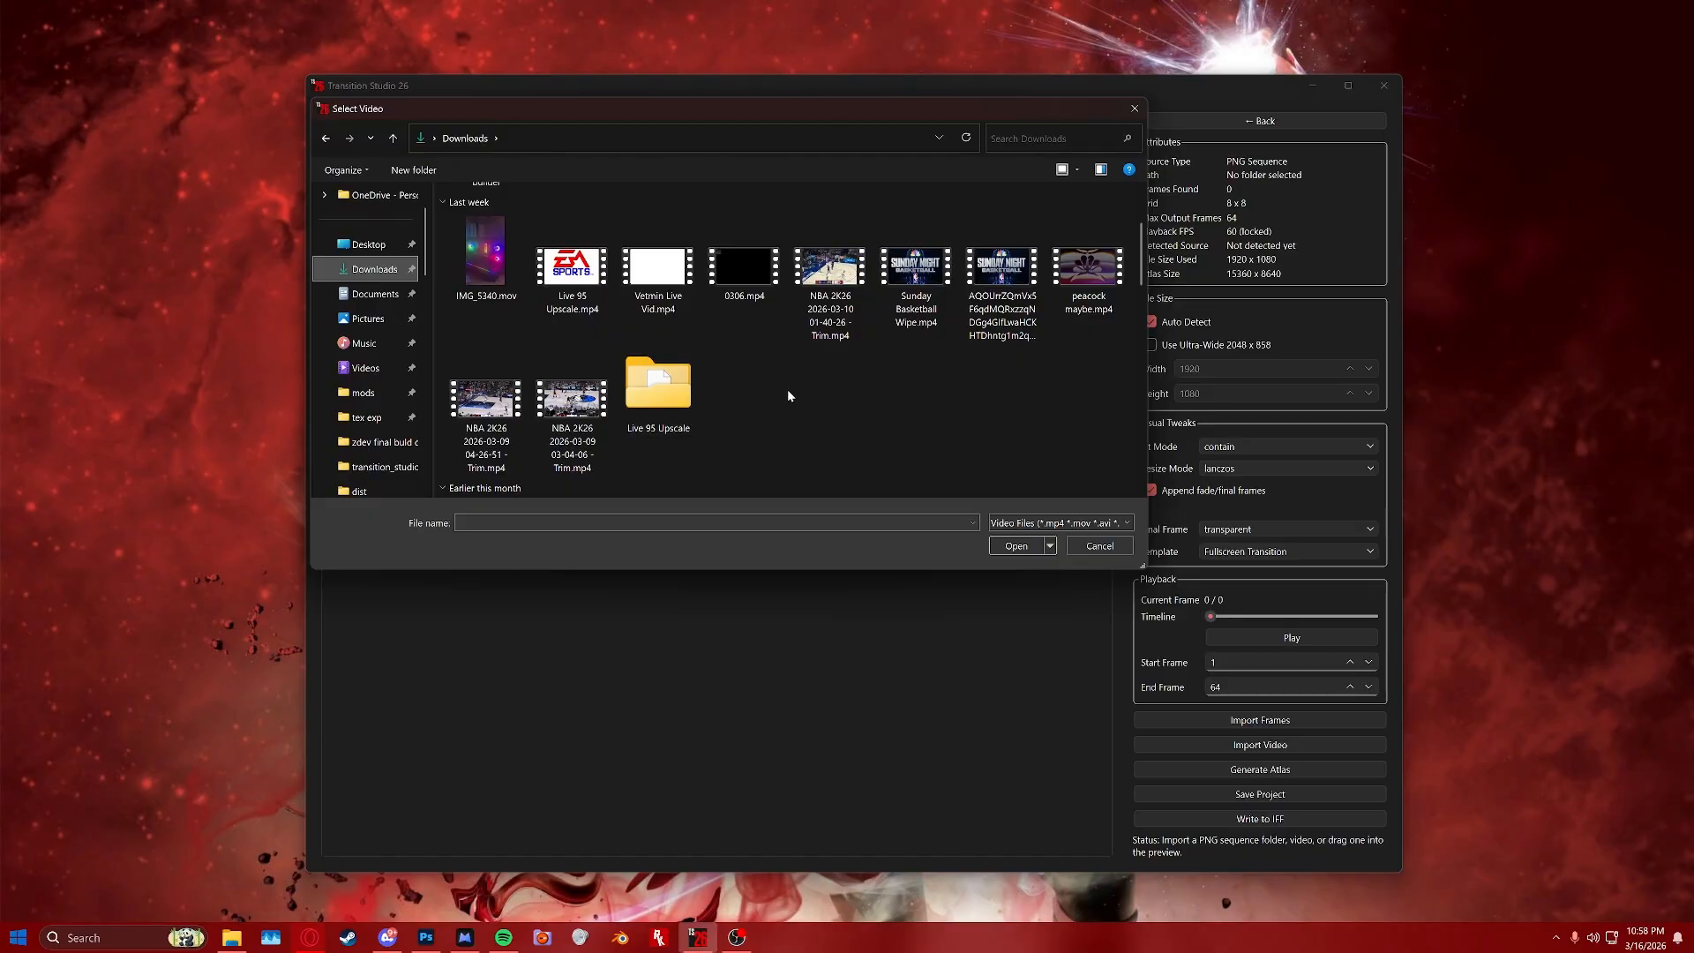
left_click(910, 282)
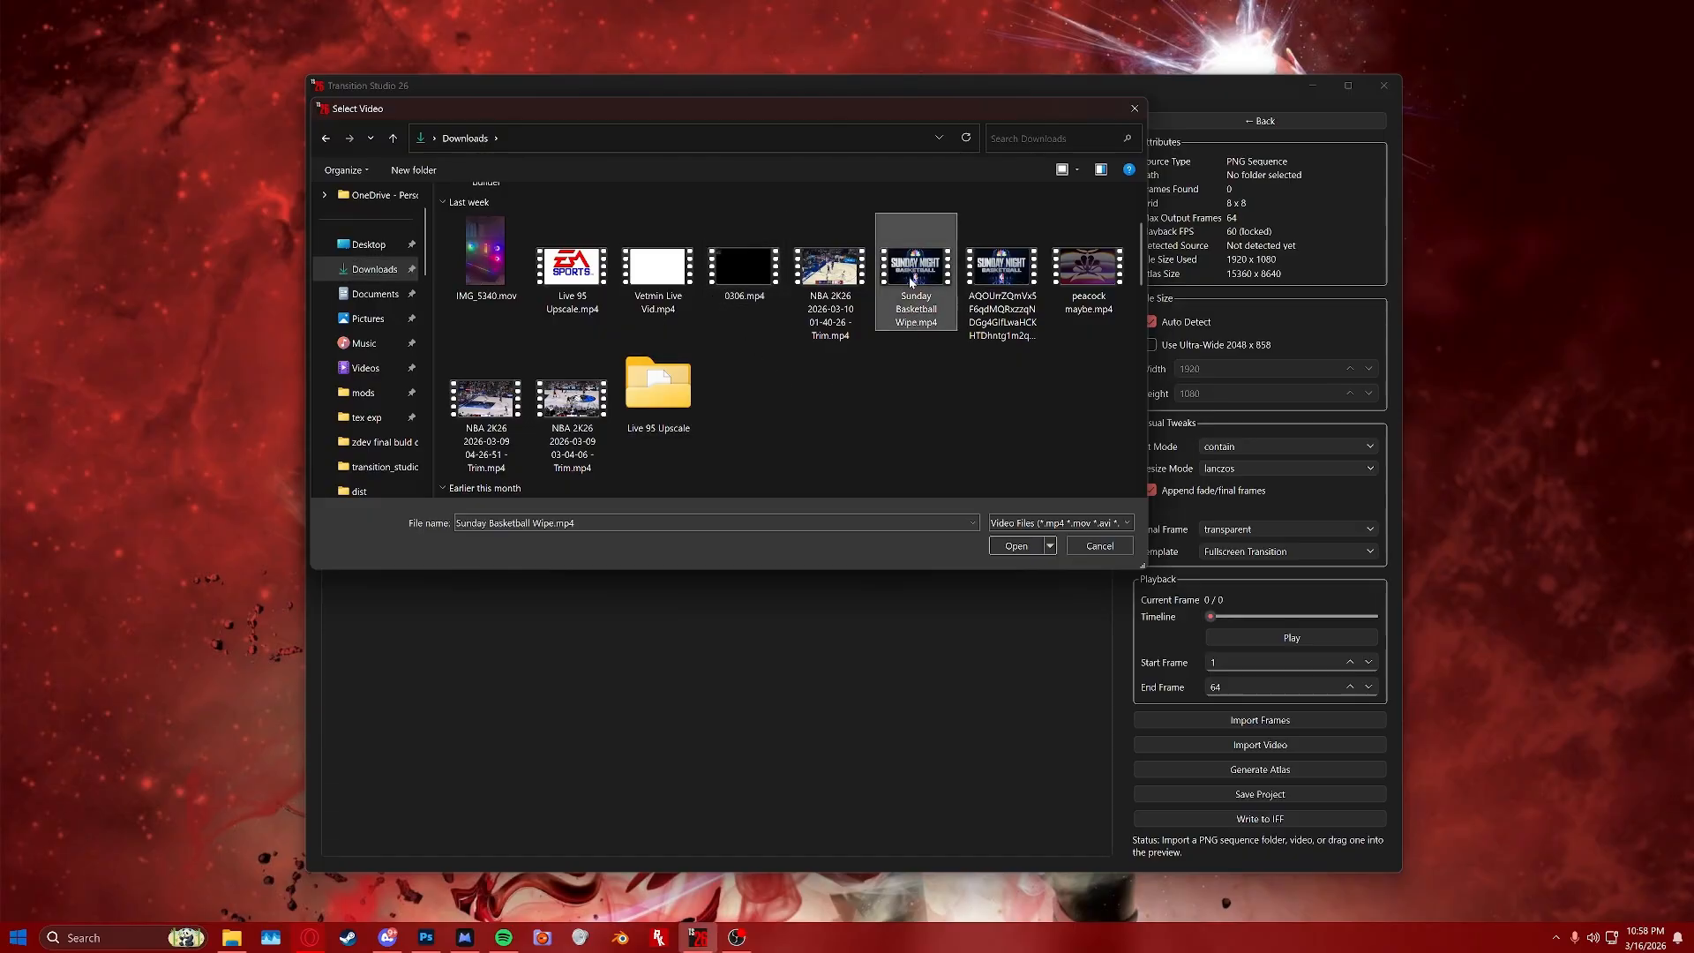
left_click(1016, 547)
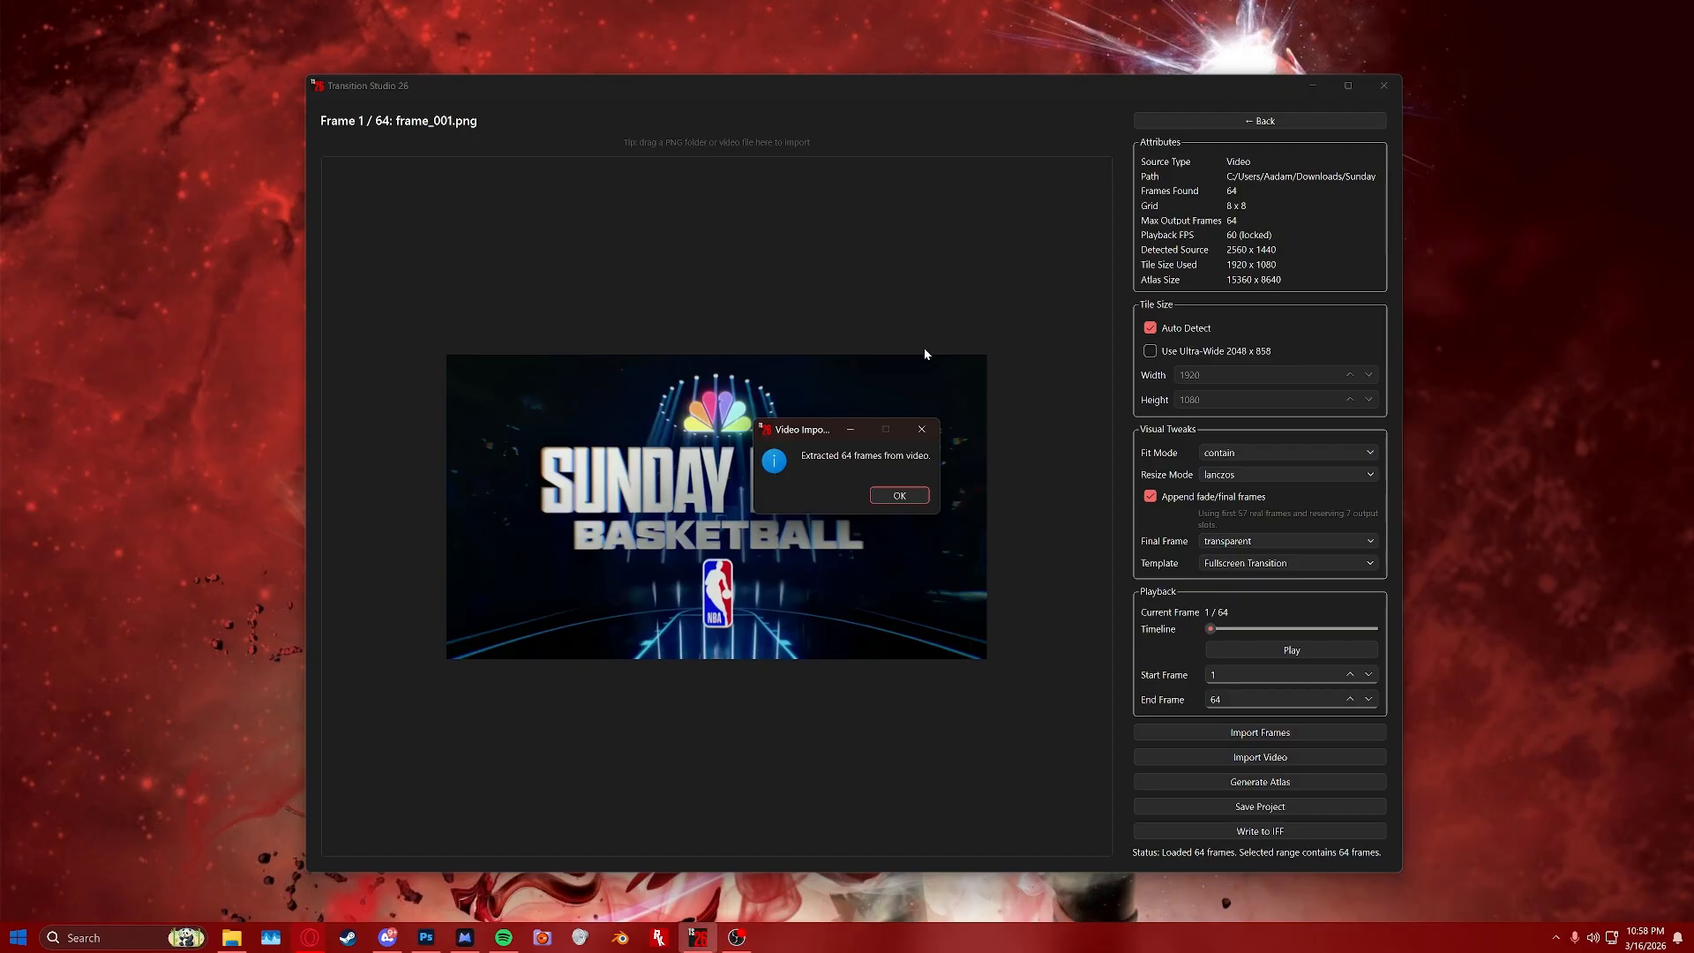
left_click(897, 496)
Play and scrub through the imported frames to preview the transition.
mouse_move(1214, 628)
left_mouse_down()
mouse_move(1347, 627)
mouse_move(1209, 627)
left_mouse_up()
left_click(1287, 649)
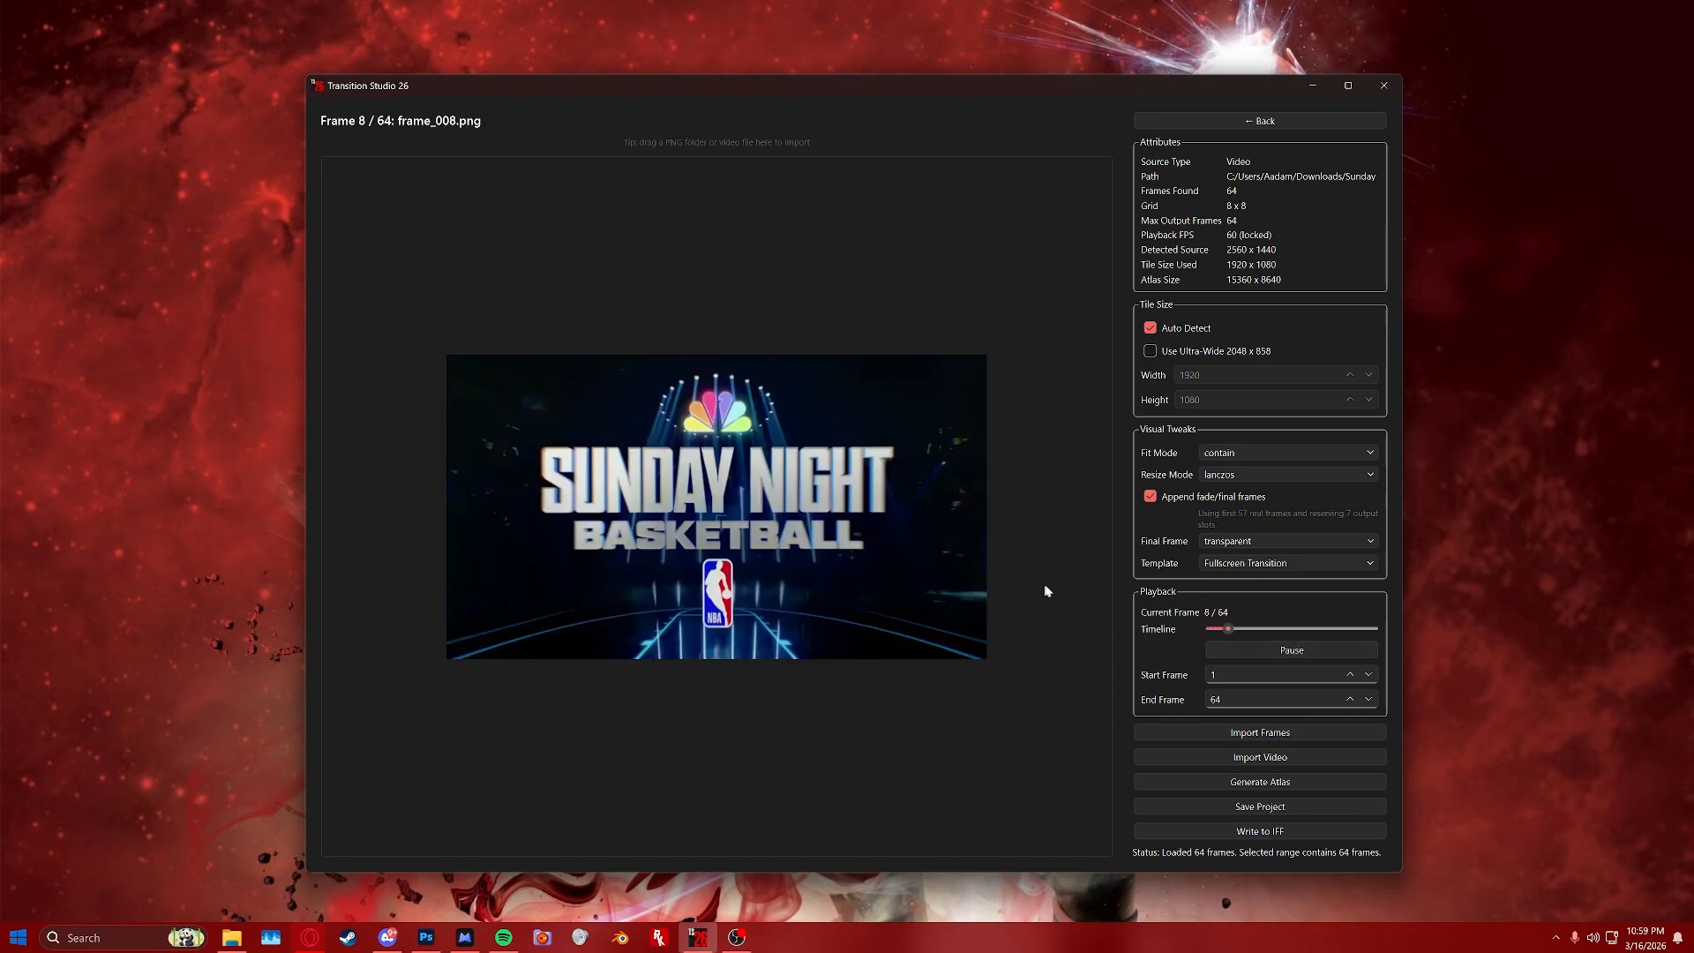
left_click(1263, 649)
left_click_drag(1249, 628, 1345, 628)
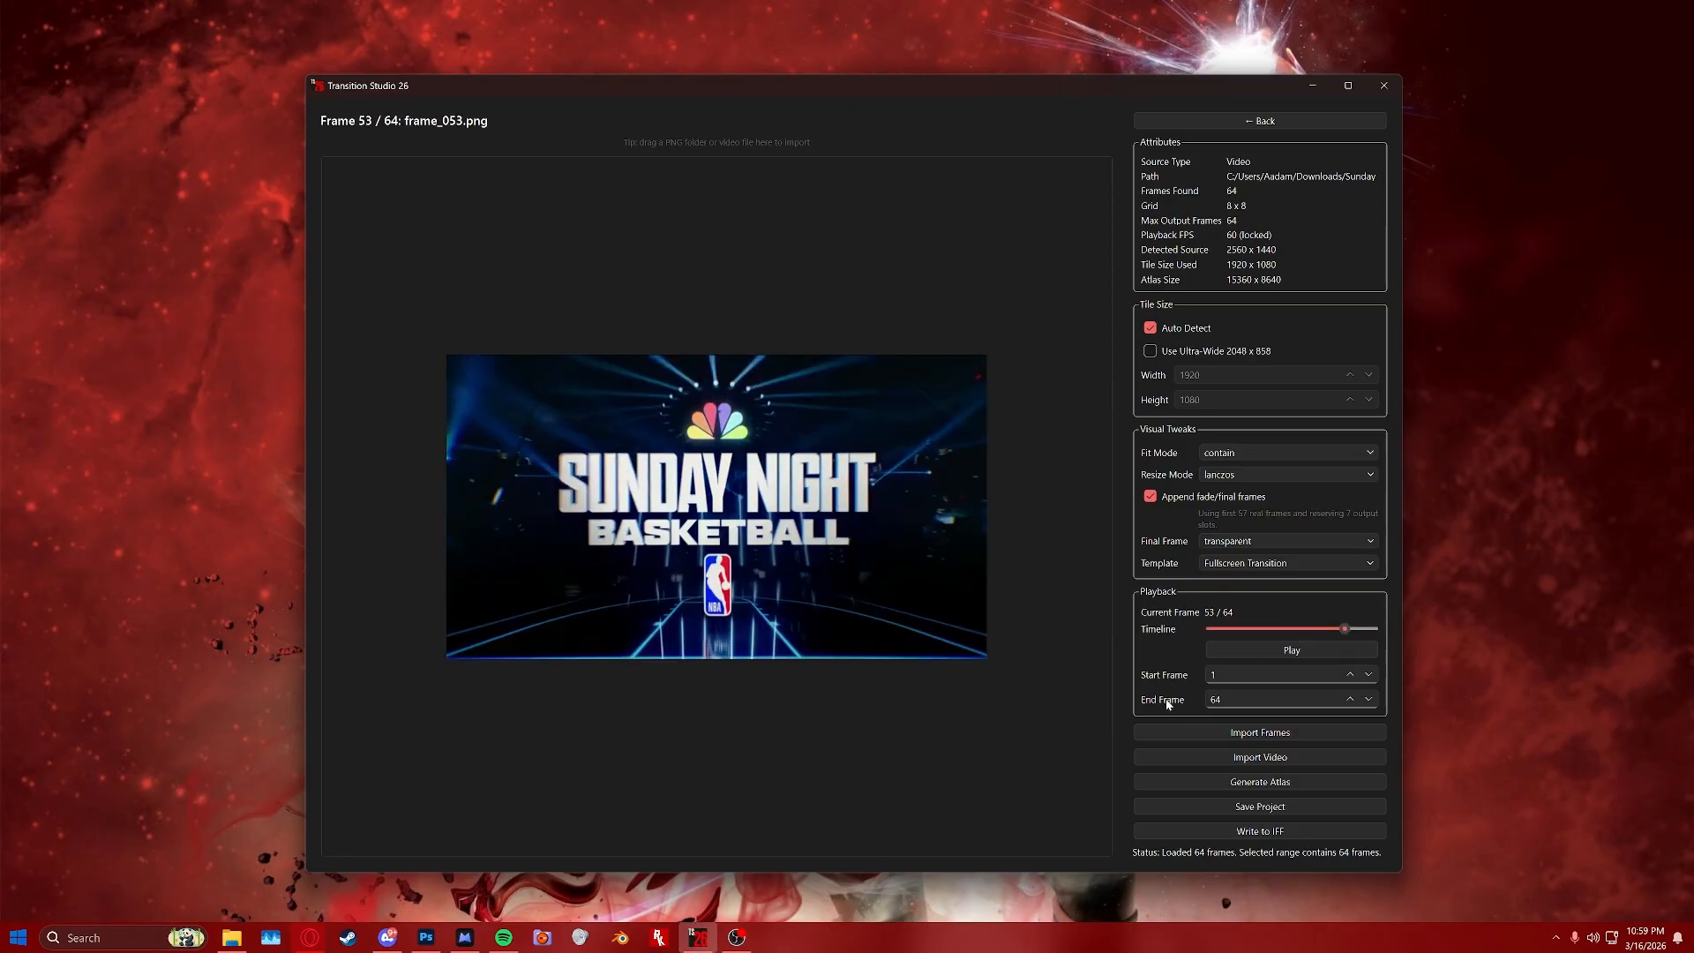
left_click_drag(1345, 628, 1277, 629)
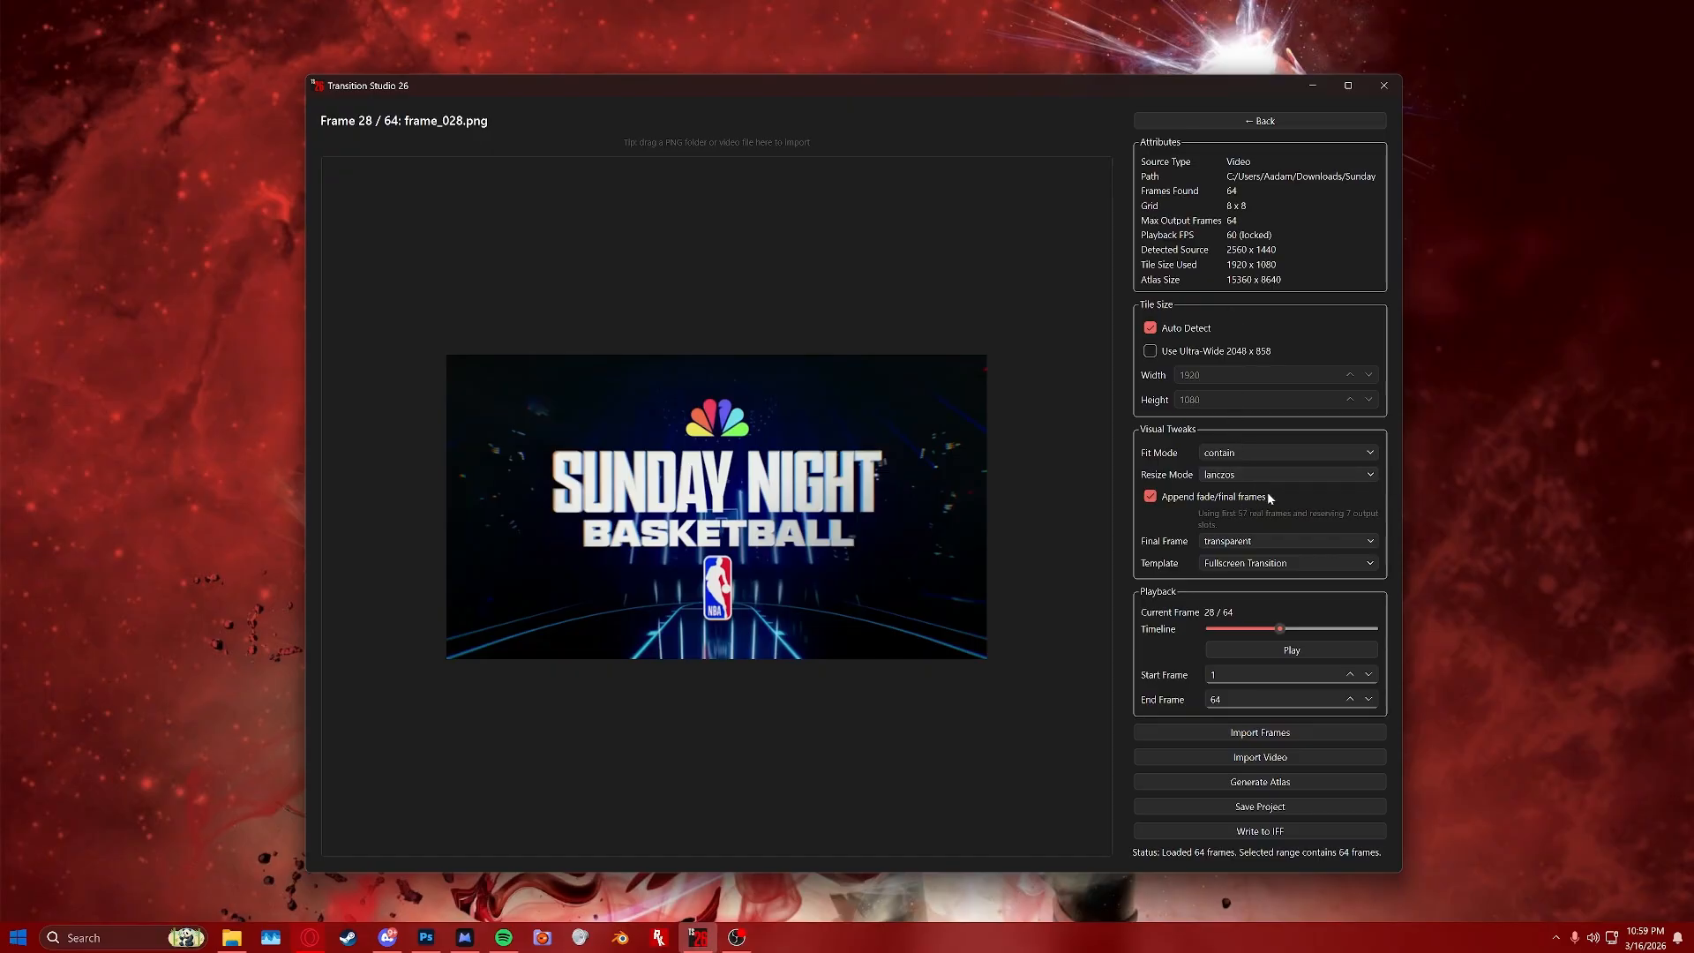
Review the available Fit Mode and Resize Mode options without changing them.
left_click(1246, 454)
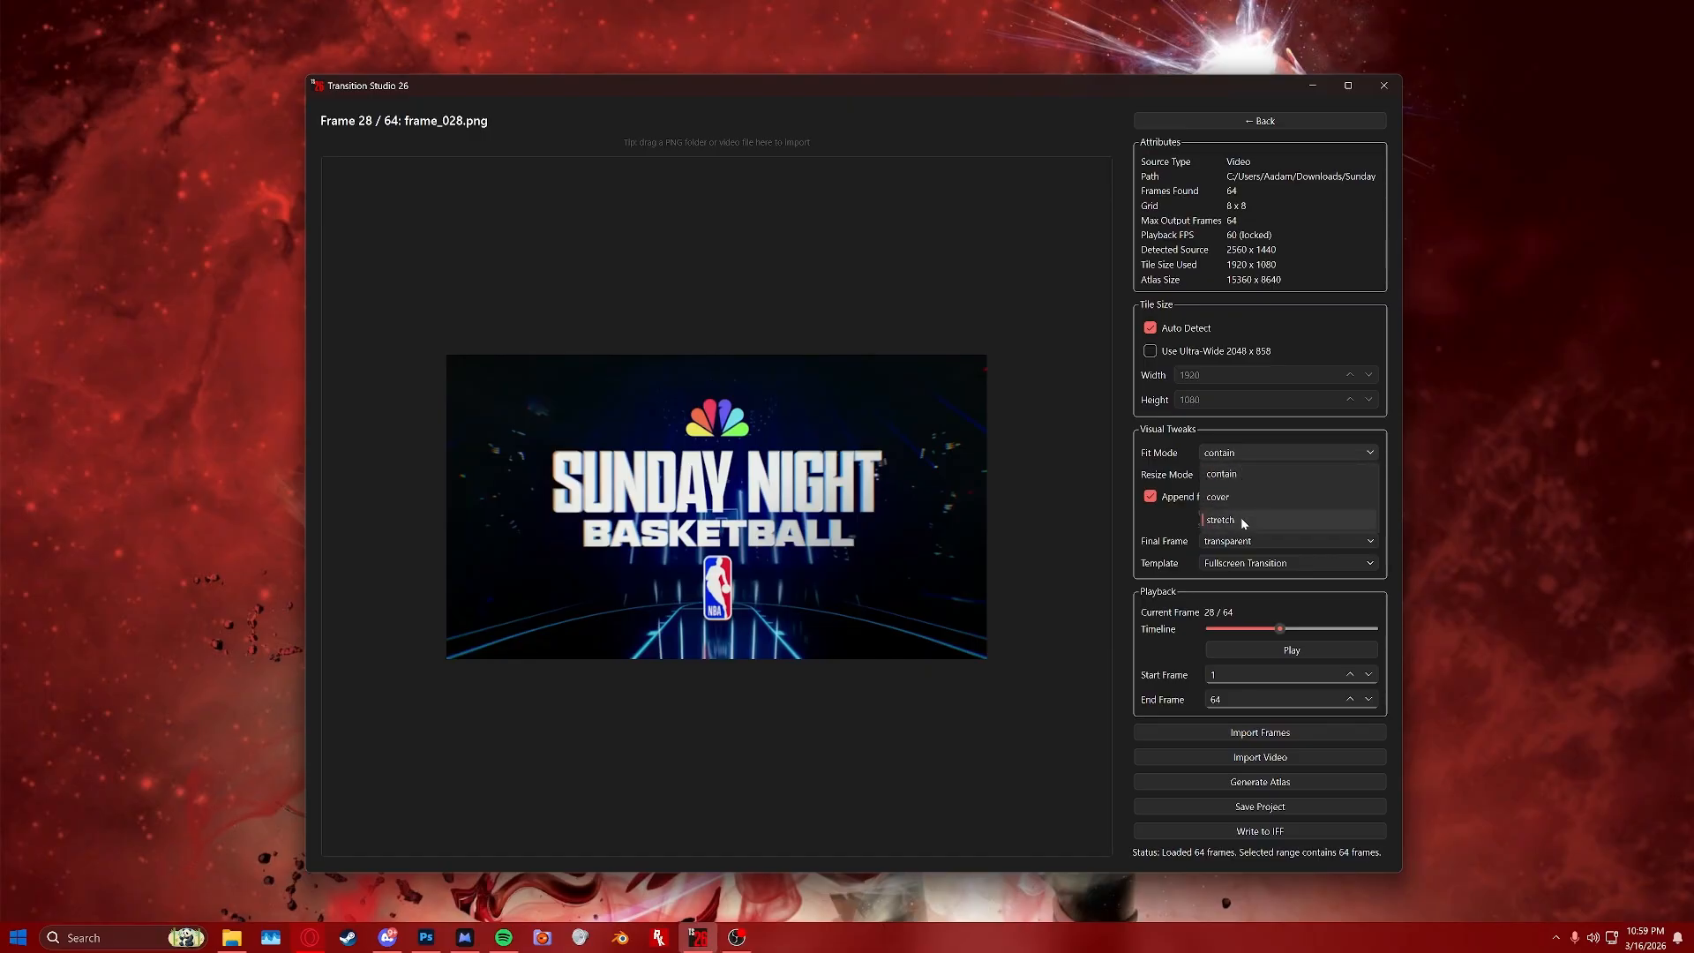
left_click(1277, 455)
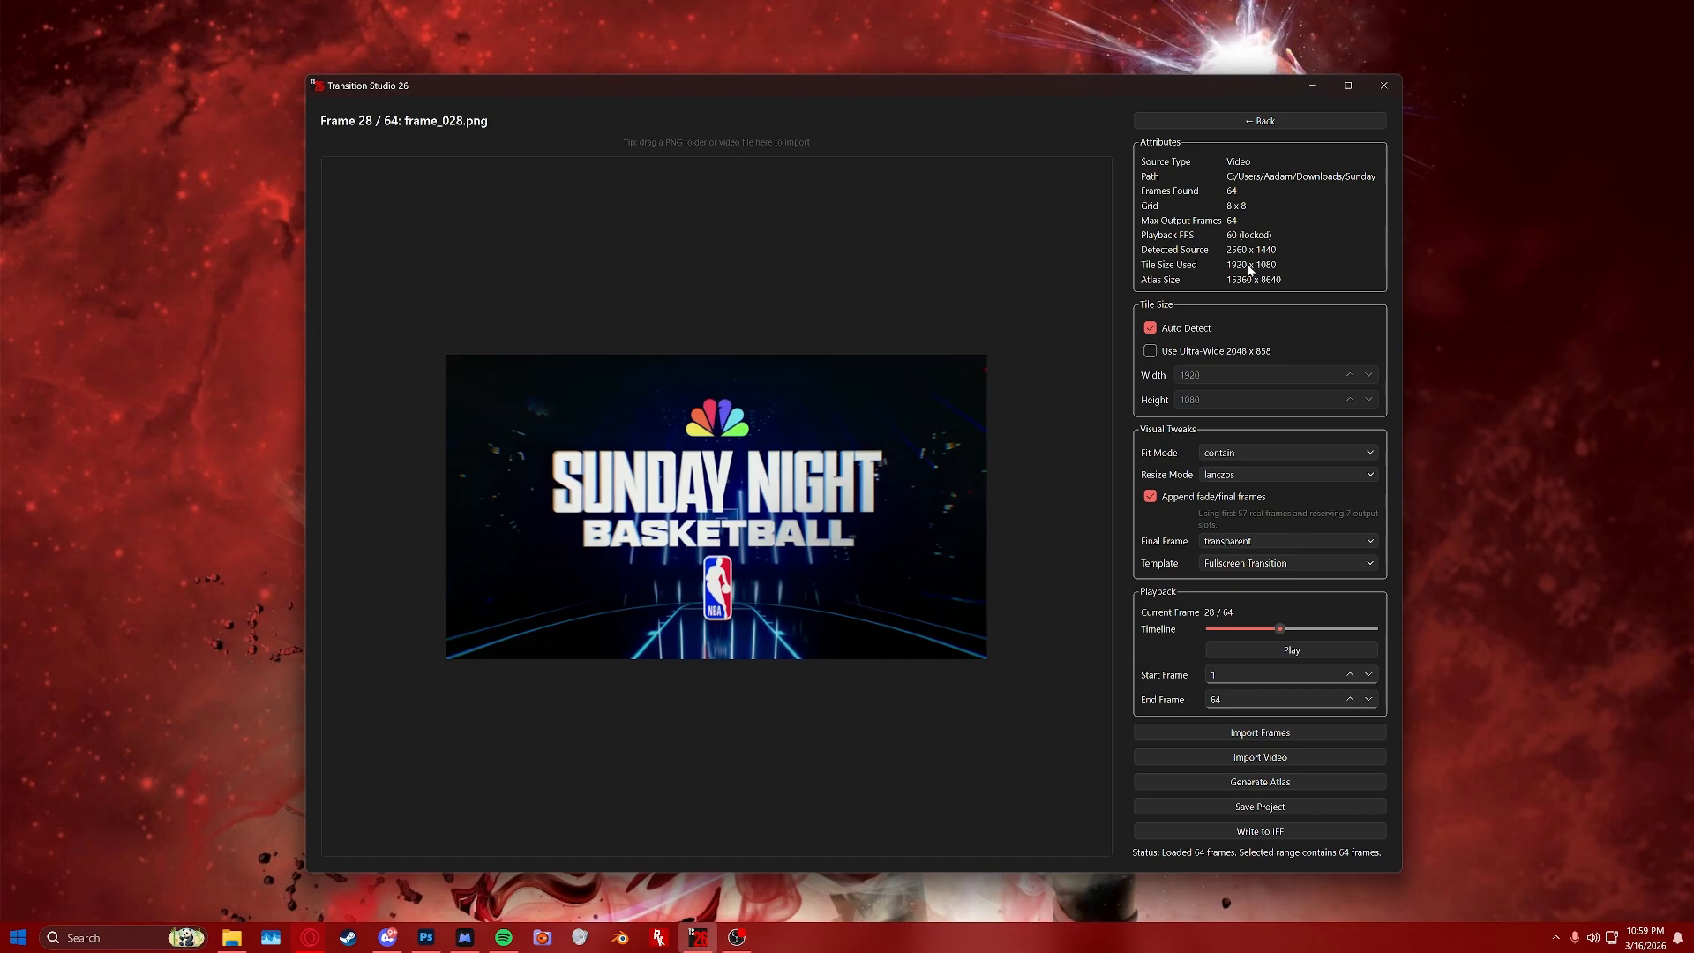
left_click(1237, 476)
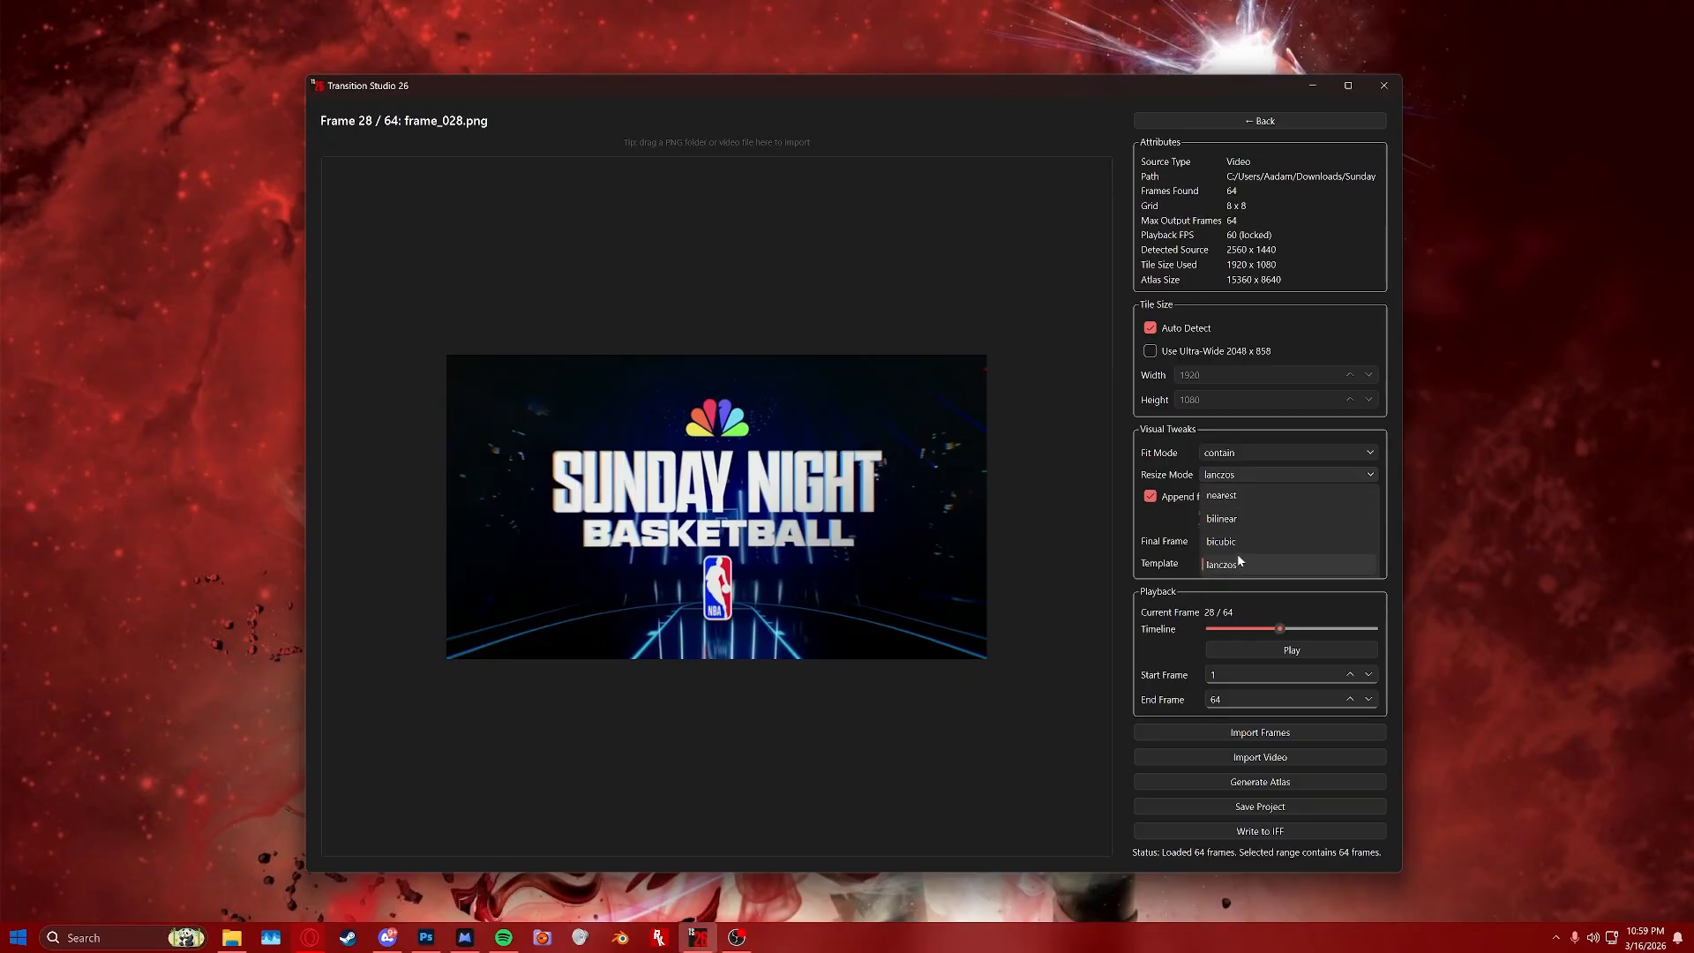
left_click(1238, 478)
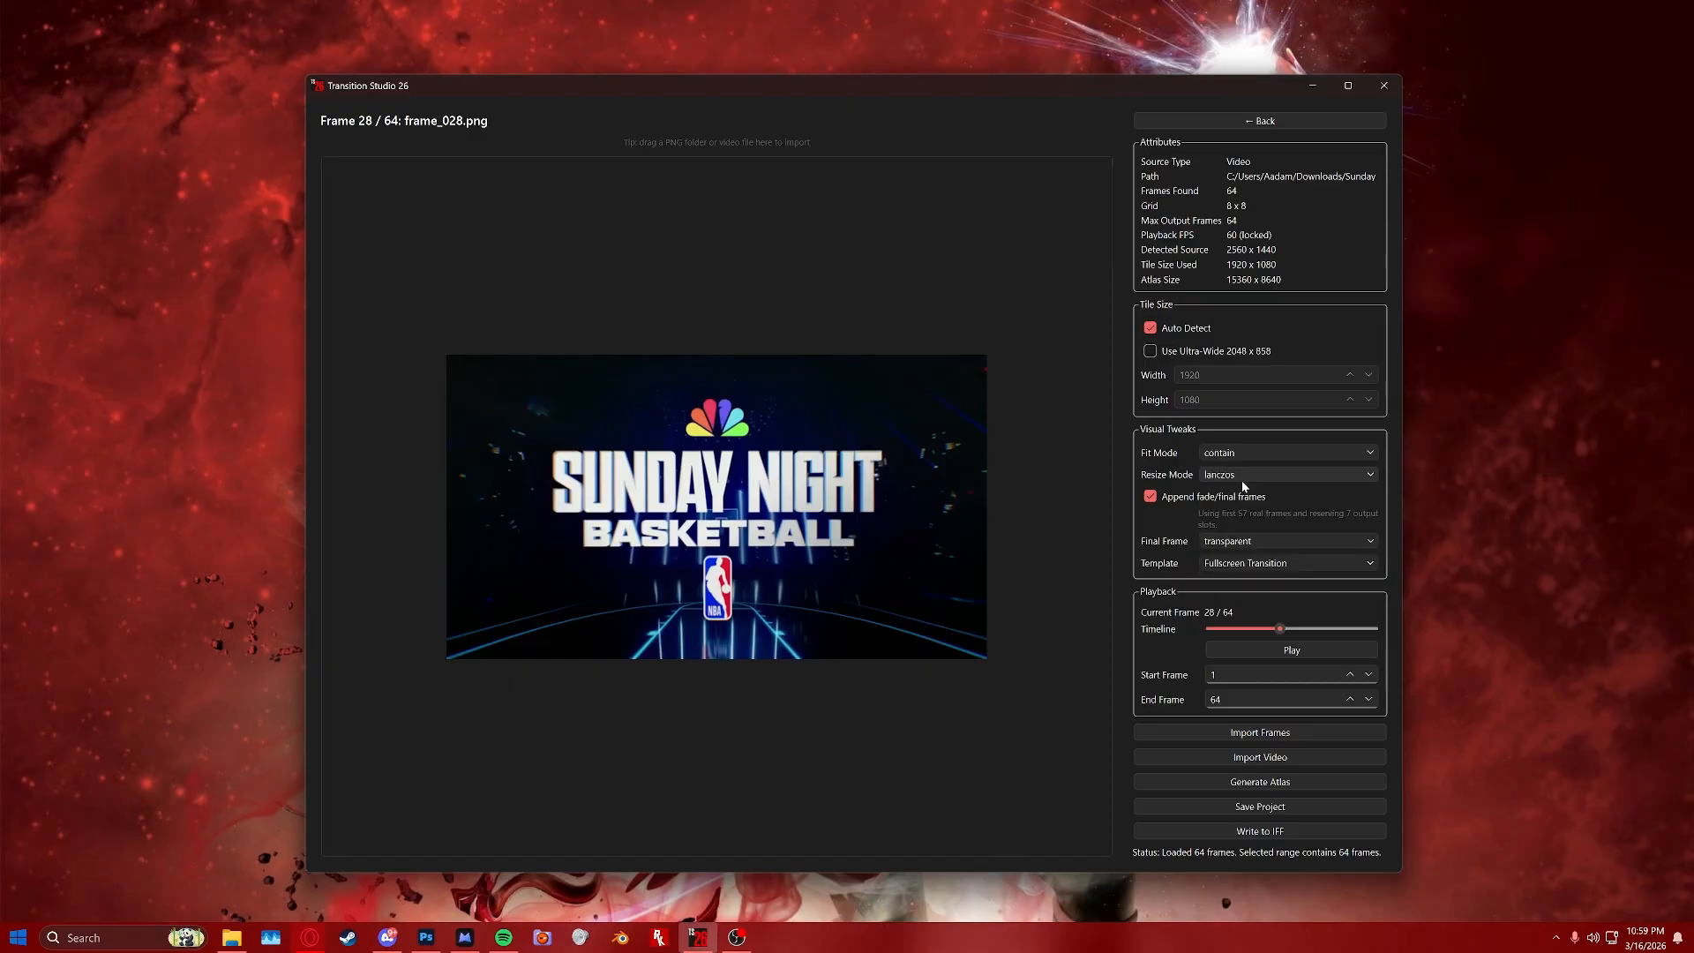
Turn off appending fade/final frames and keep the final frame set to transparent.
left_click(1150, 496)
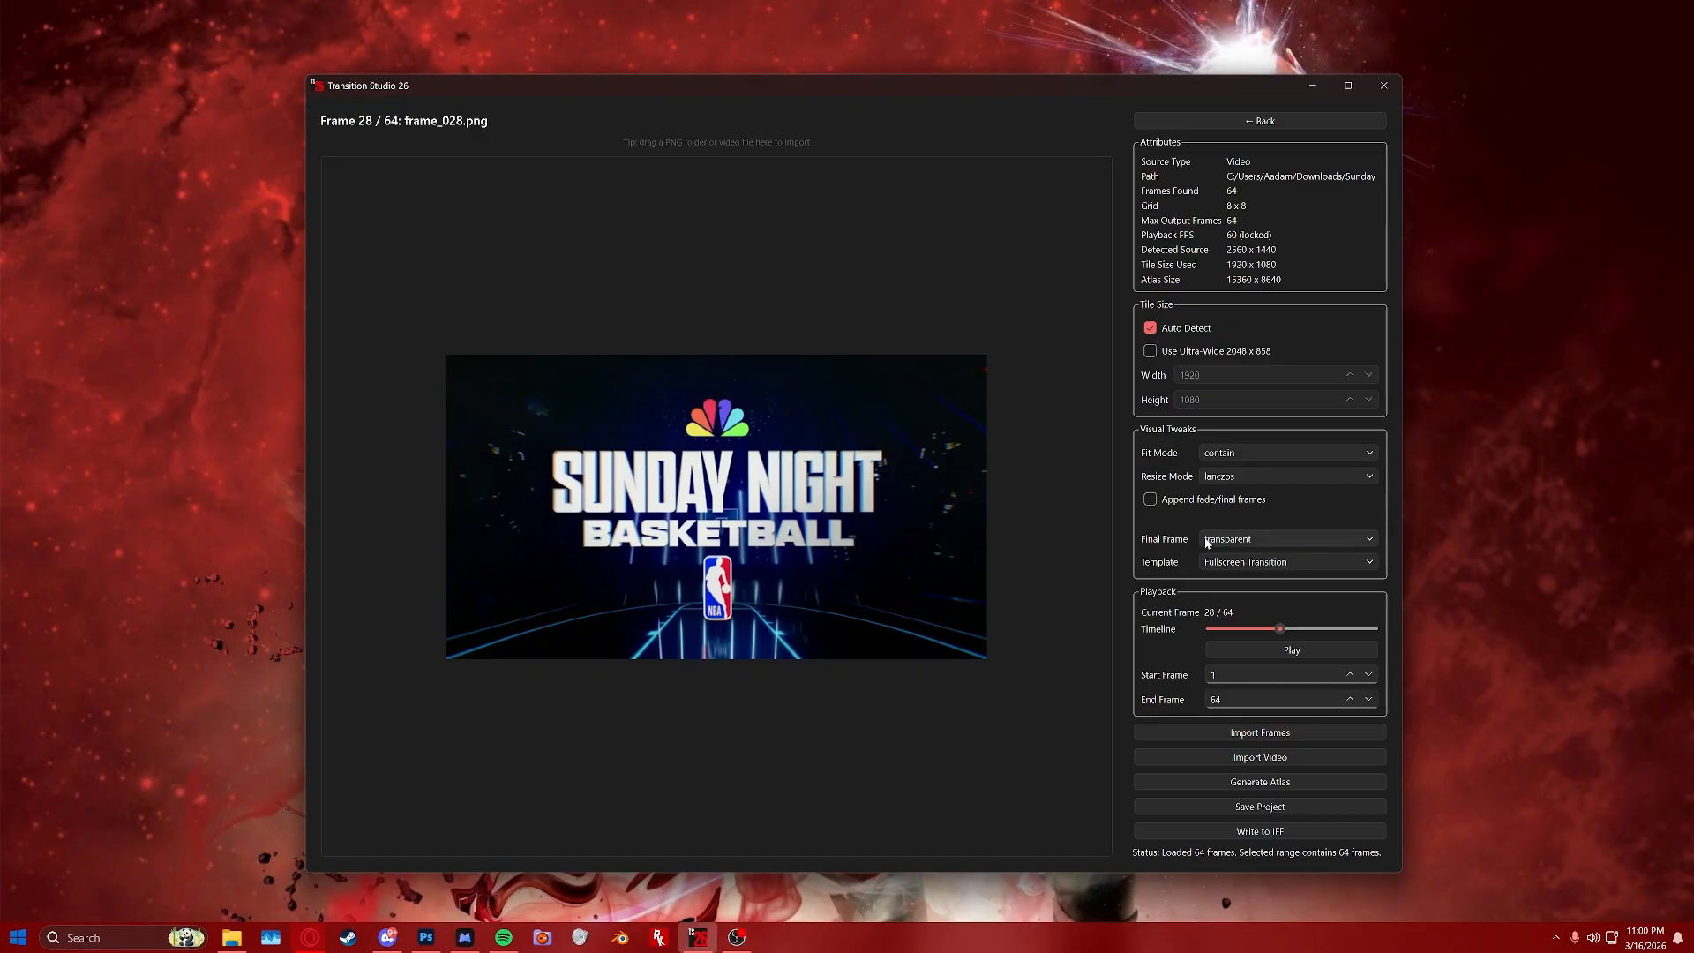
left_click(1253, 538)
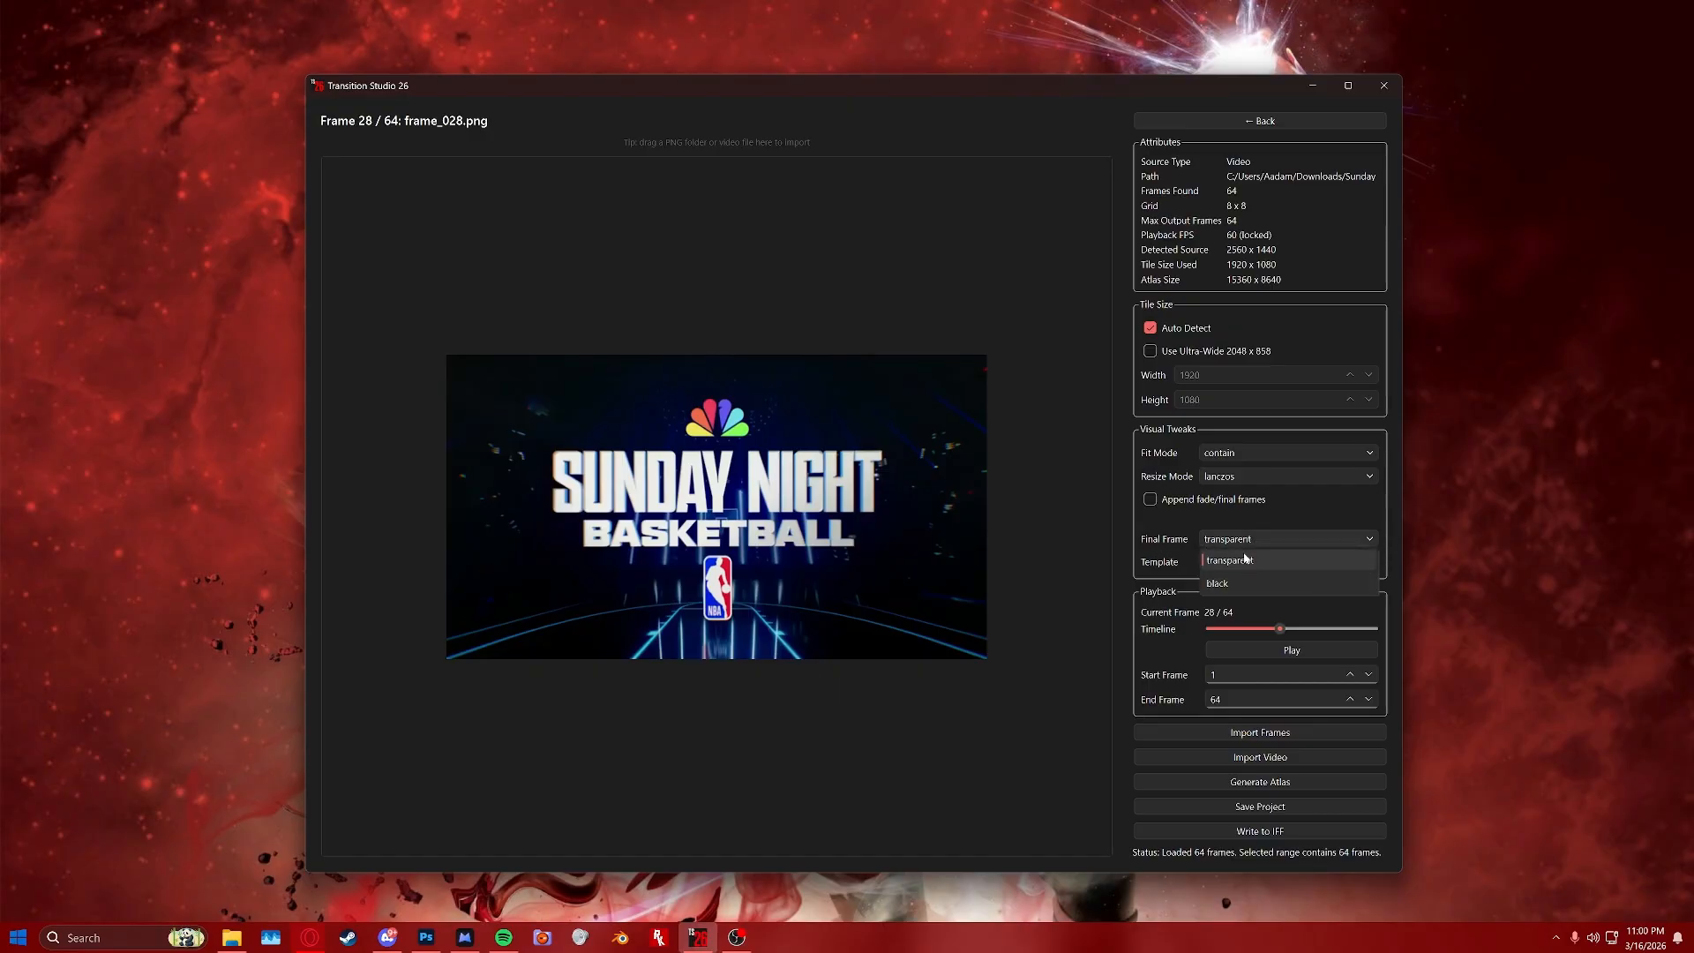
left_click(1255, 541)
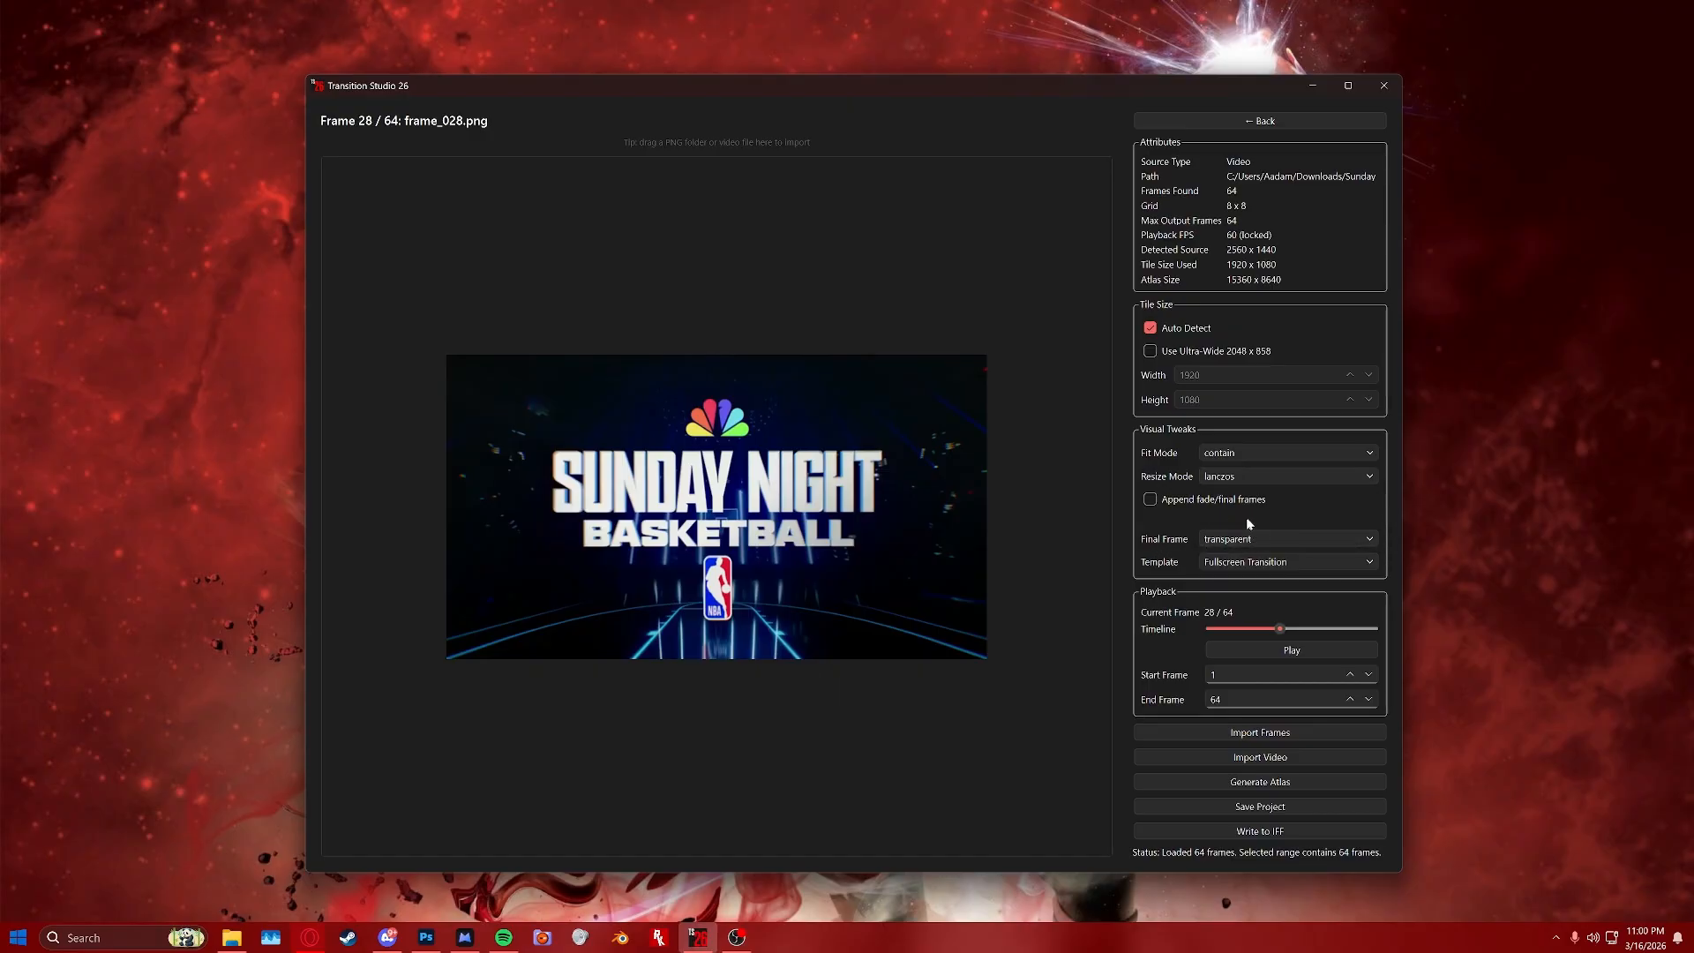
Generate the atlas and save it as transition_atlas_15360x8640.png inside a new folder named new atlas.
left_click_drag(1072, 872, 1072, 886)
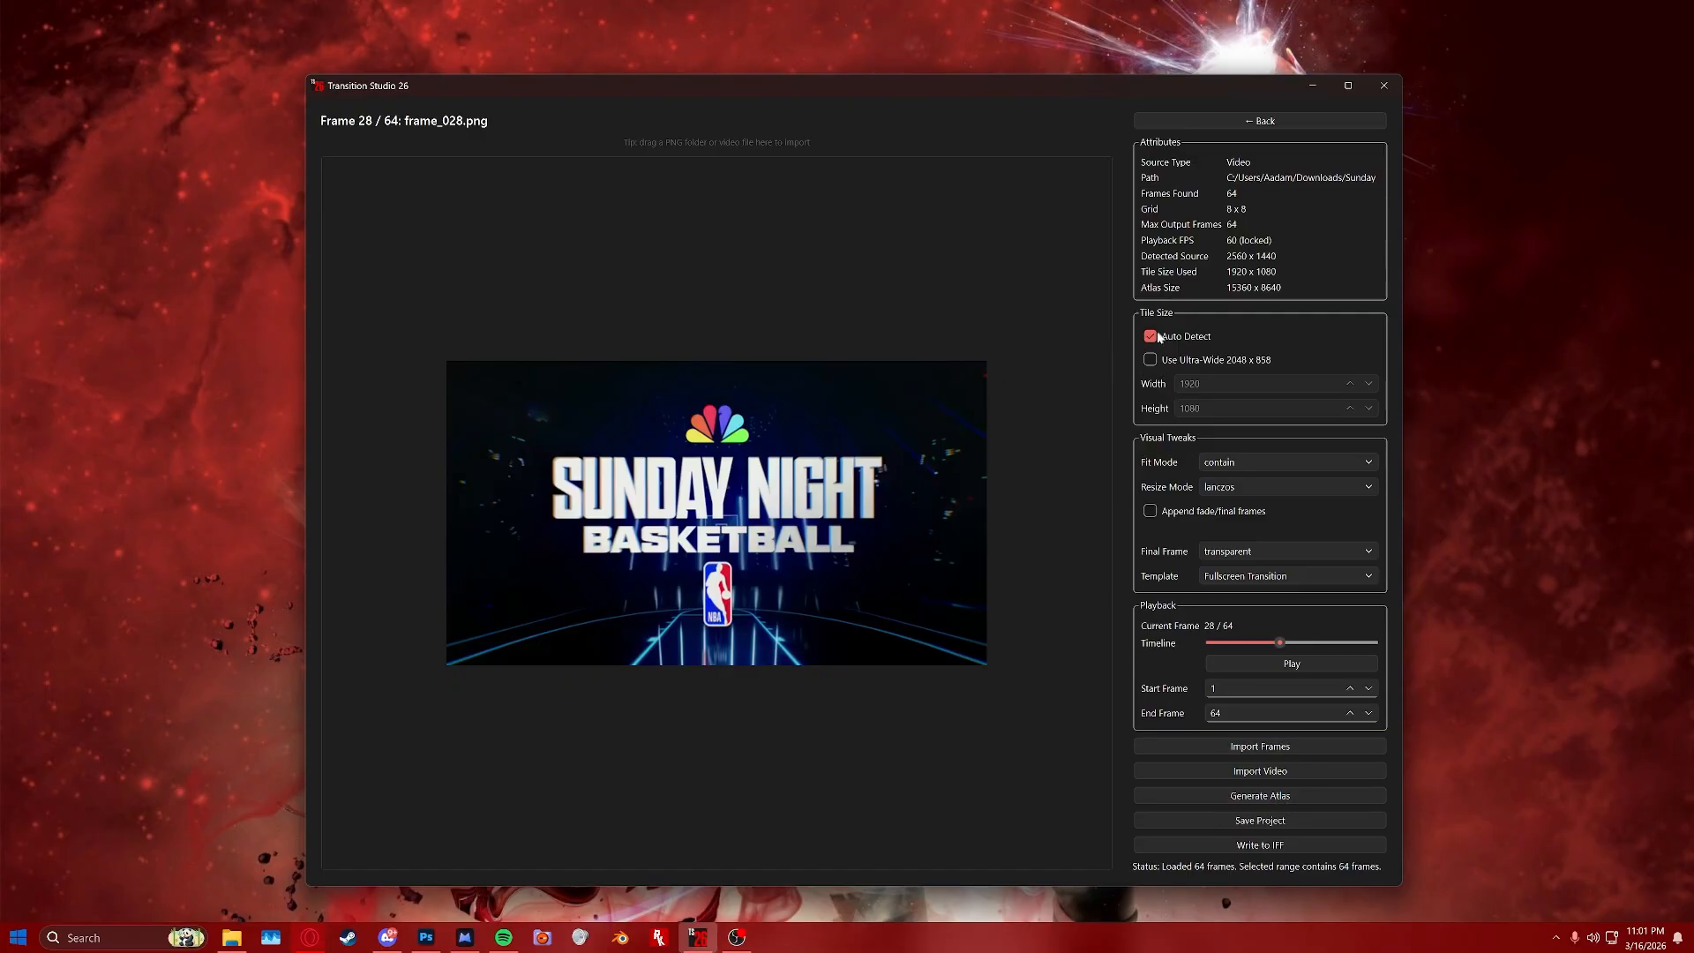
mouse_move(1286, 640)
left_mouse_down()
mouse_move(1218, 643)
mouse_move(1300, 643)
mouse_move(1264, 643)
left_mouse_up()
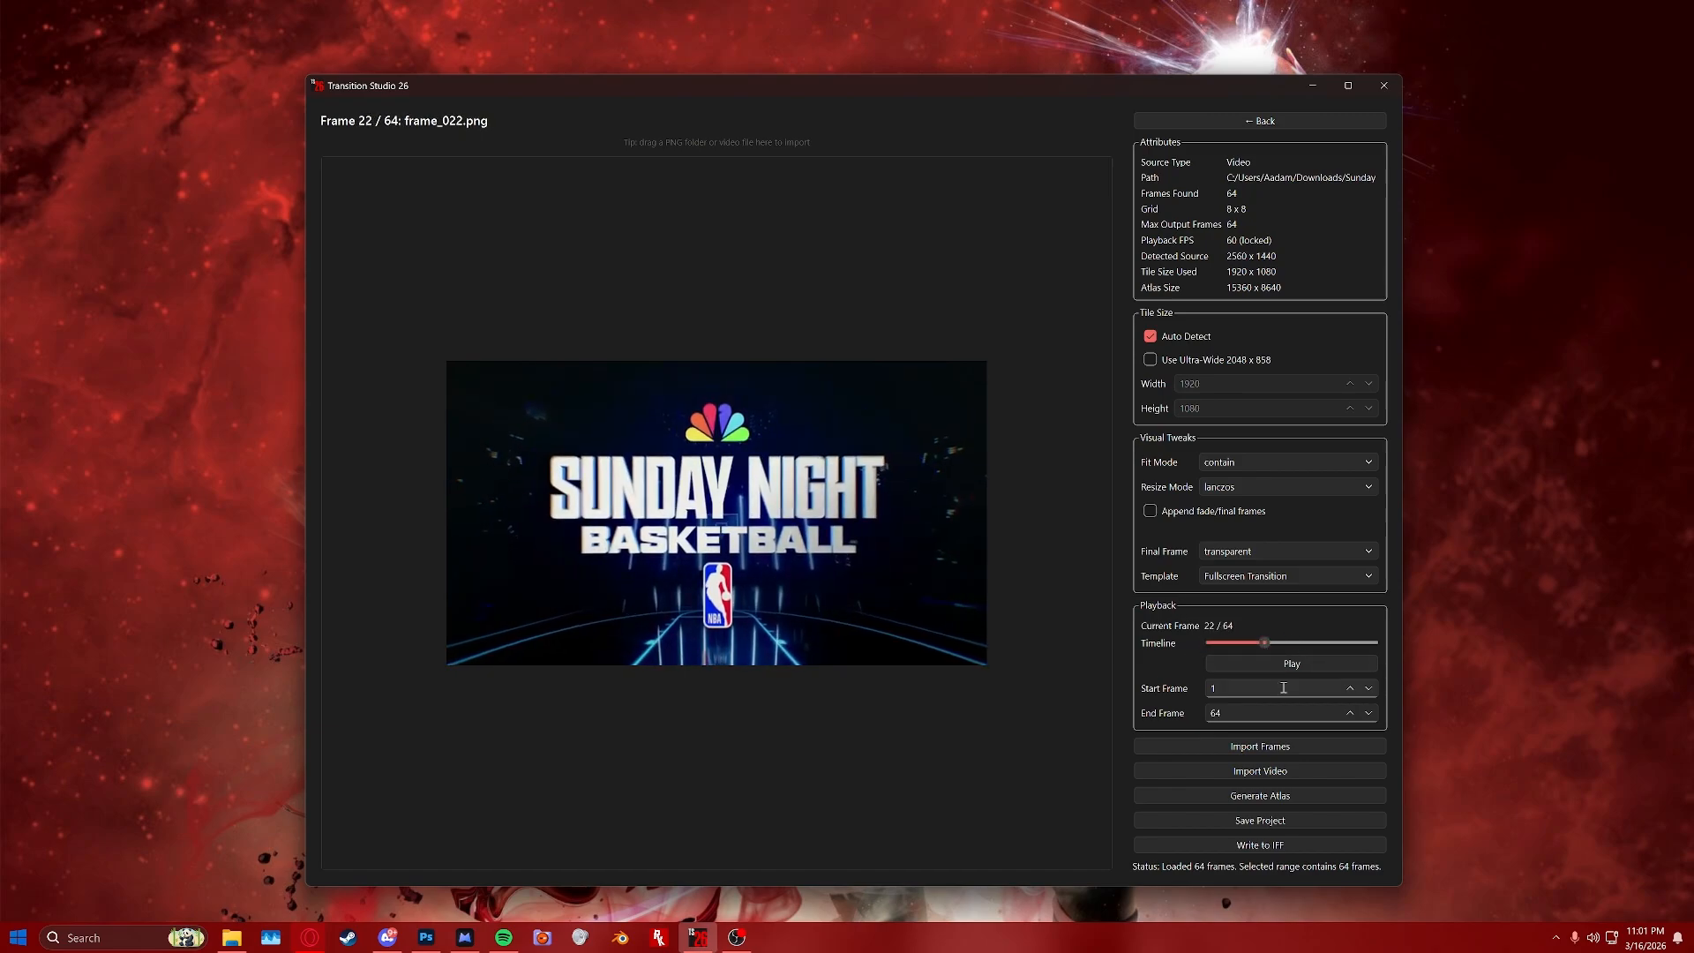
left_click(1273, 796)
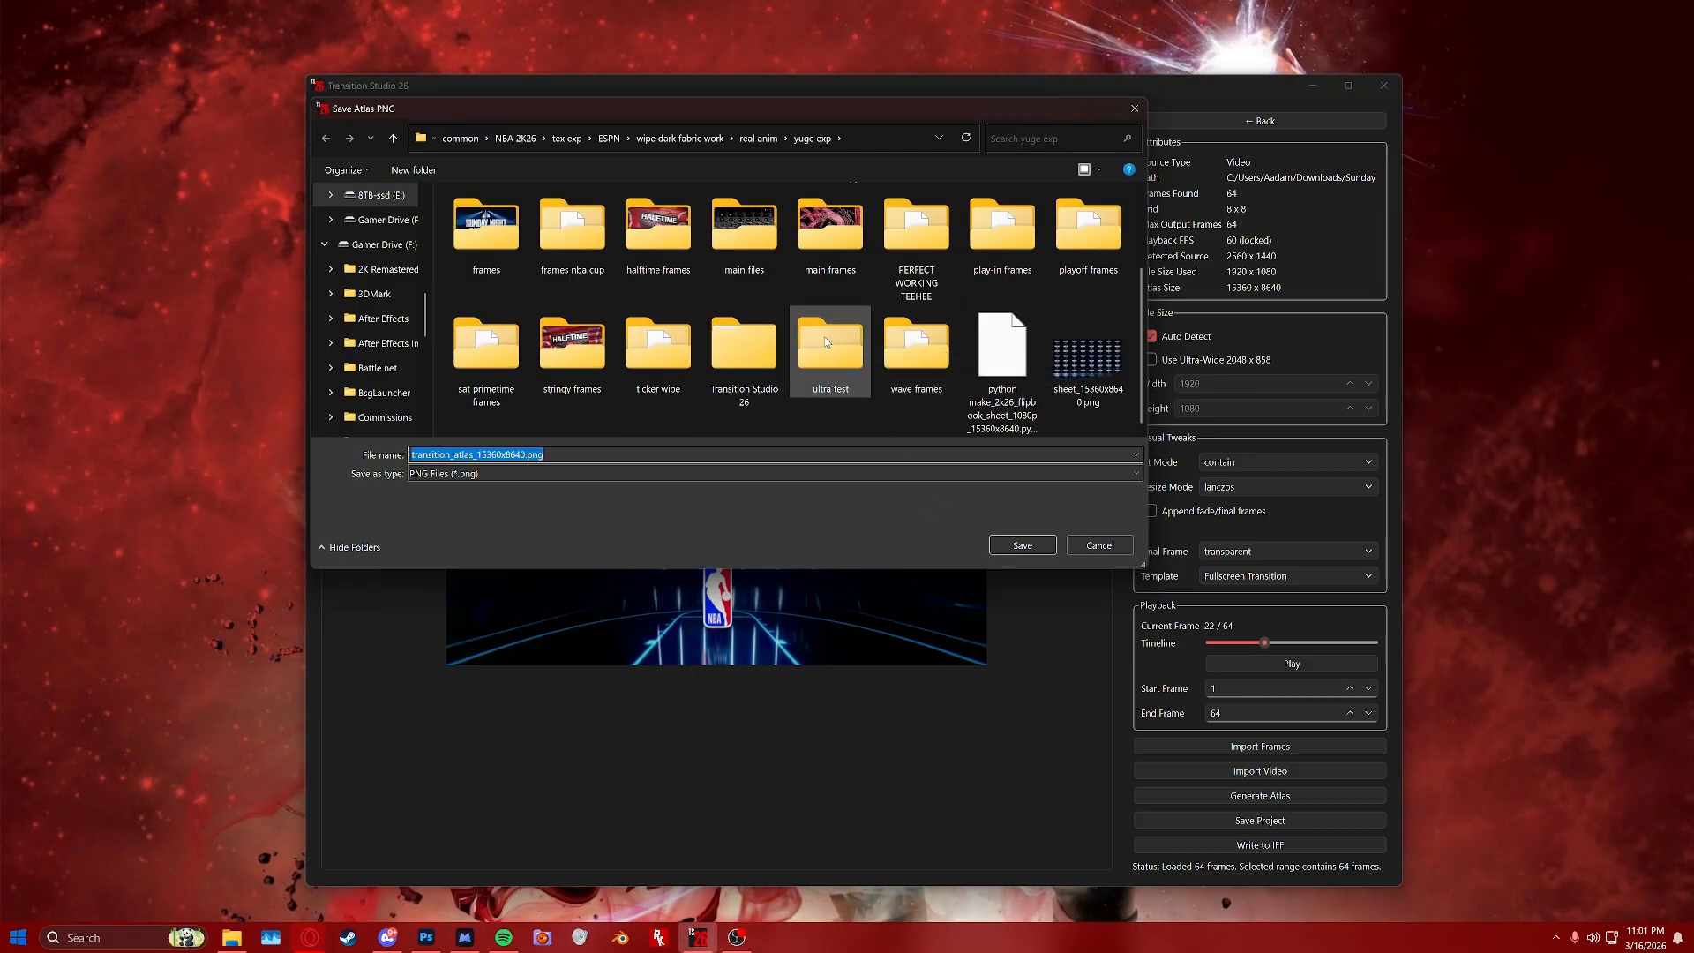
right_click(866, 422)
mouse_move(976, 601)
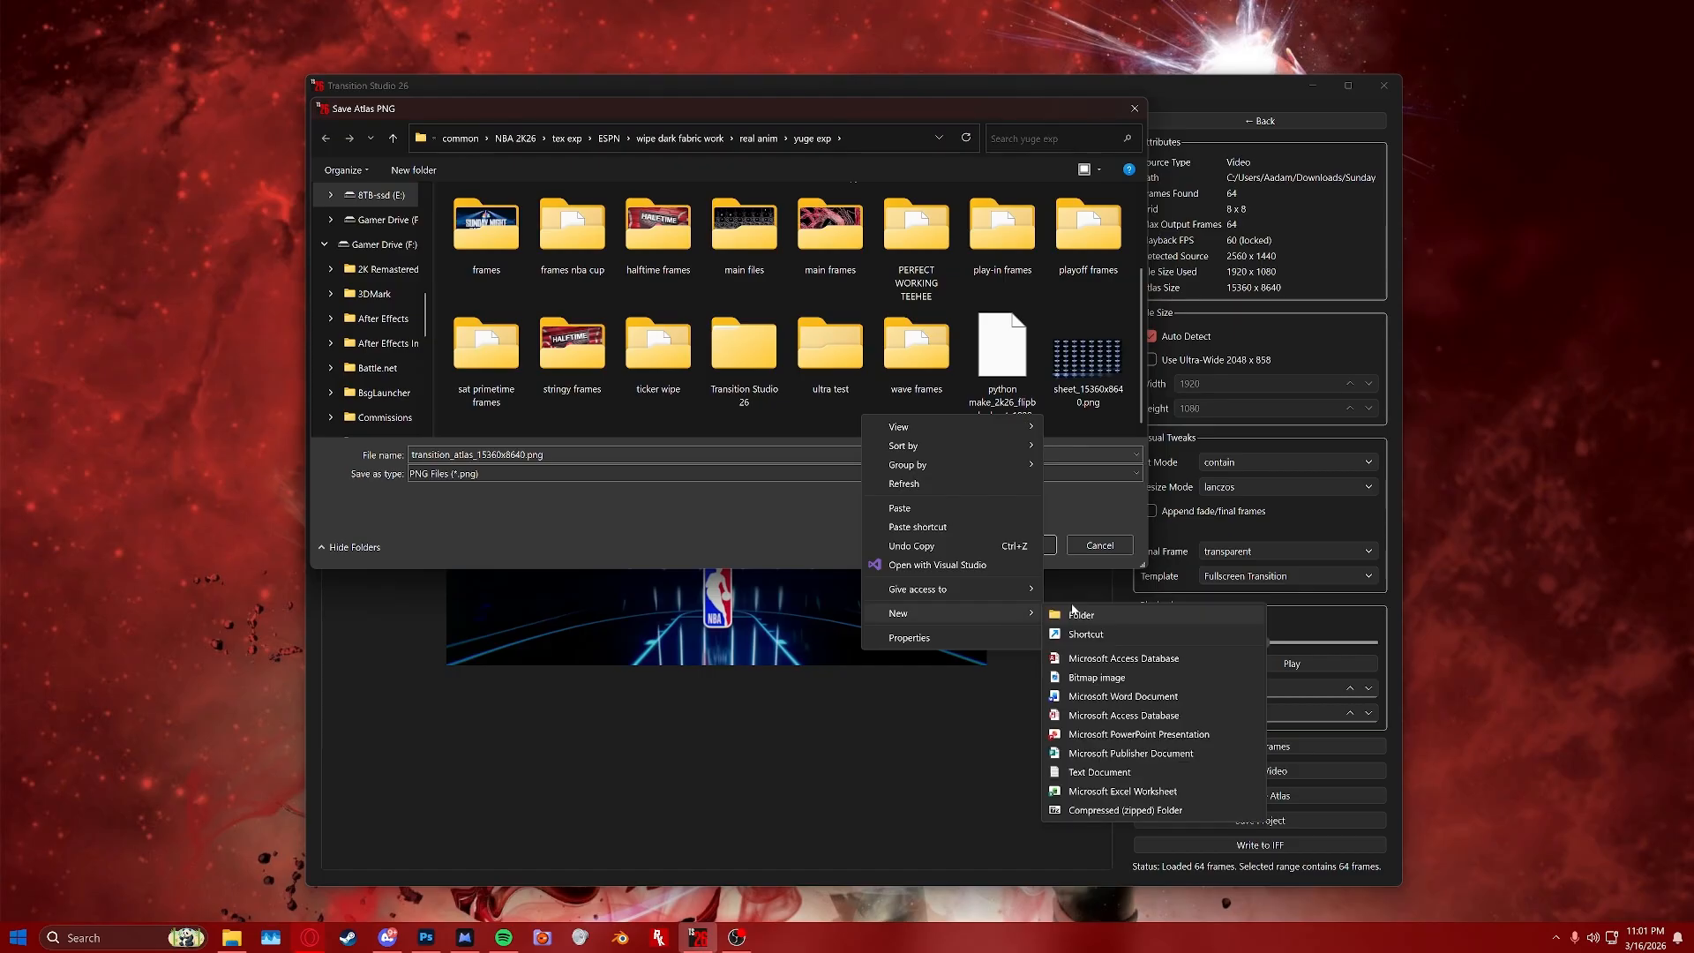
left_click(1078, 614)
type("new atlas")
key("Return")
double_click(939, 231)
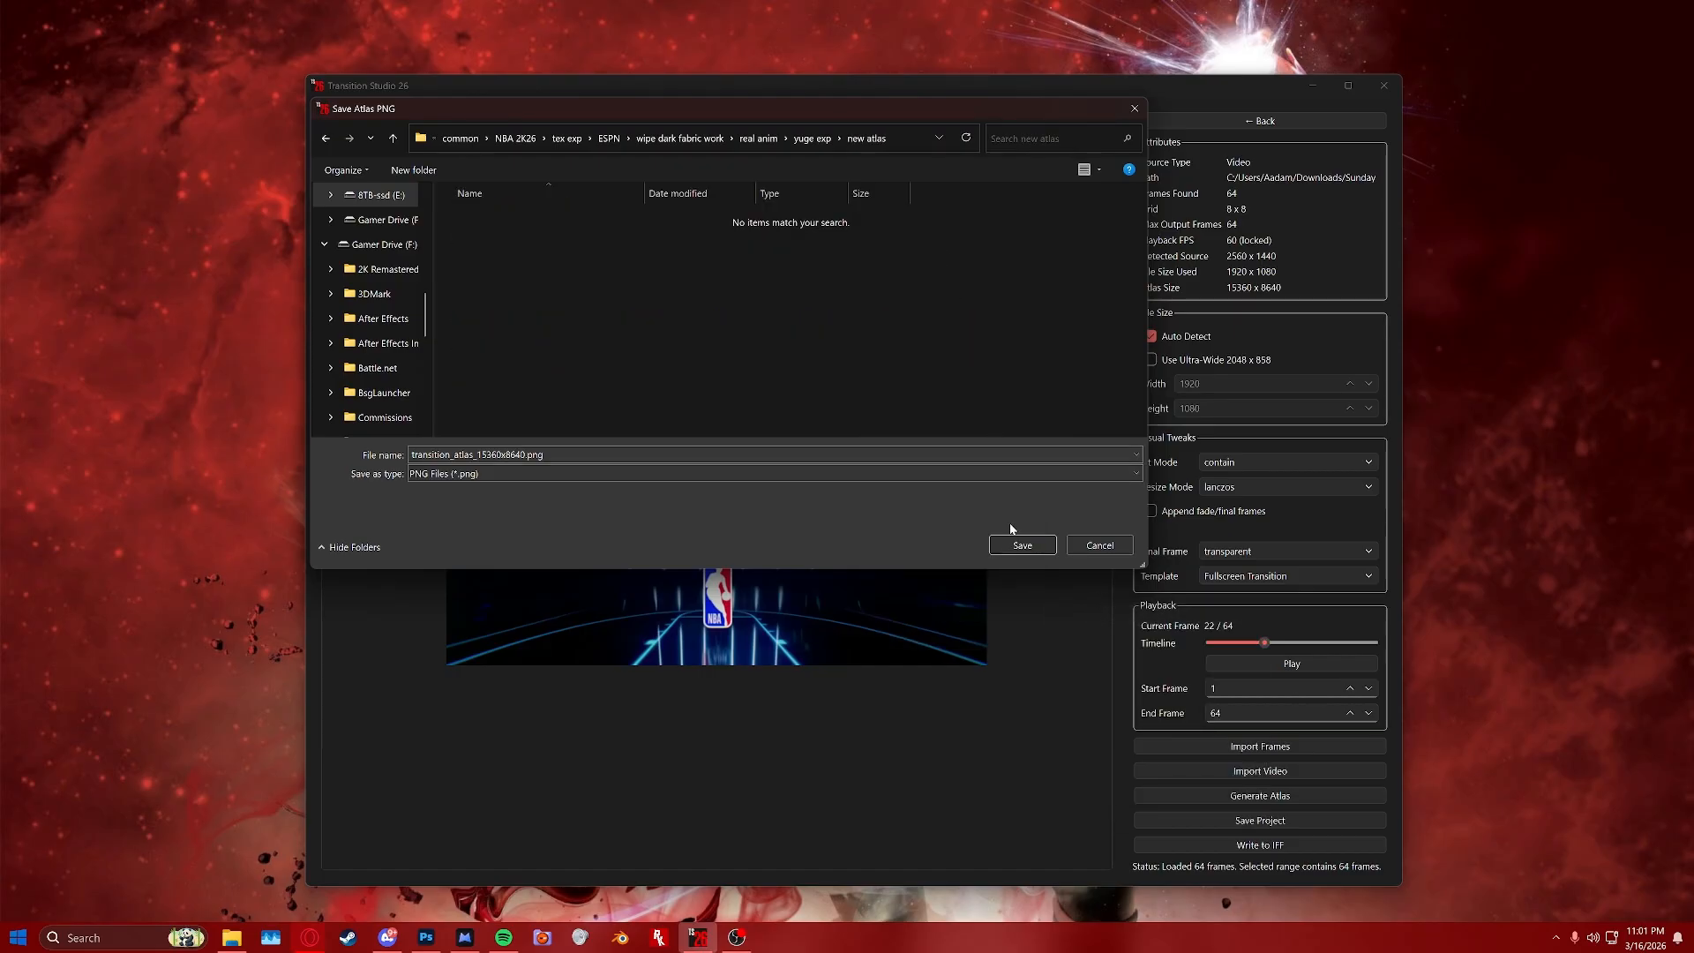
left_click(1021, 545)
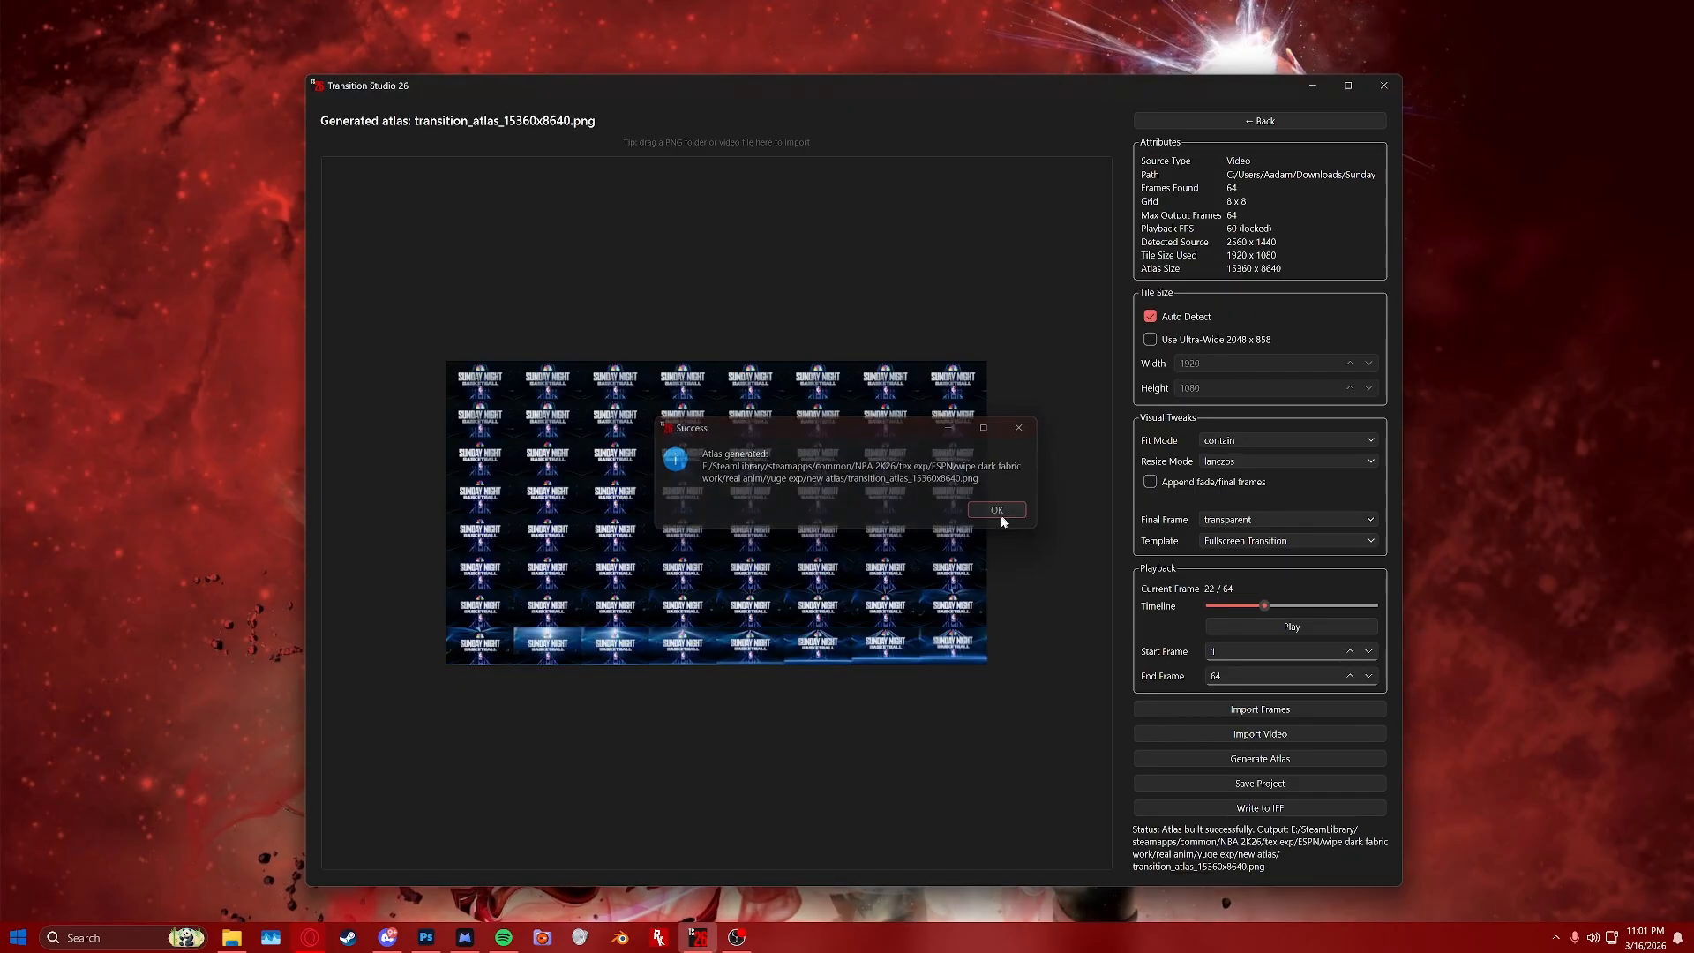
left_click(1002, 515)
Open the generated atlas image from the new atlas folder.
mouse_move(240, 943)
left_click(314, 855)
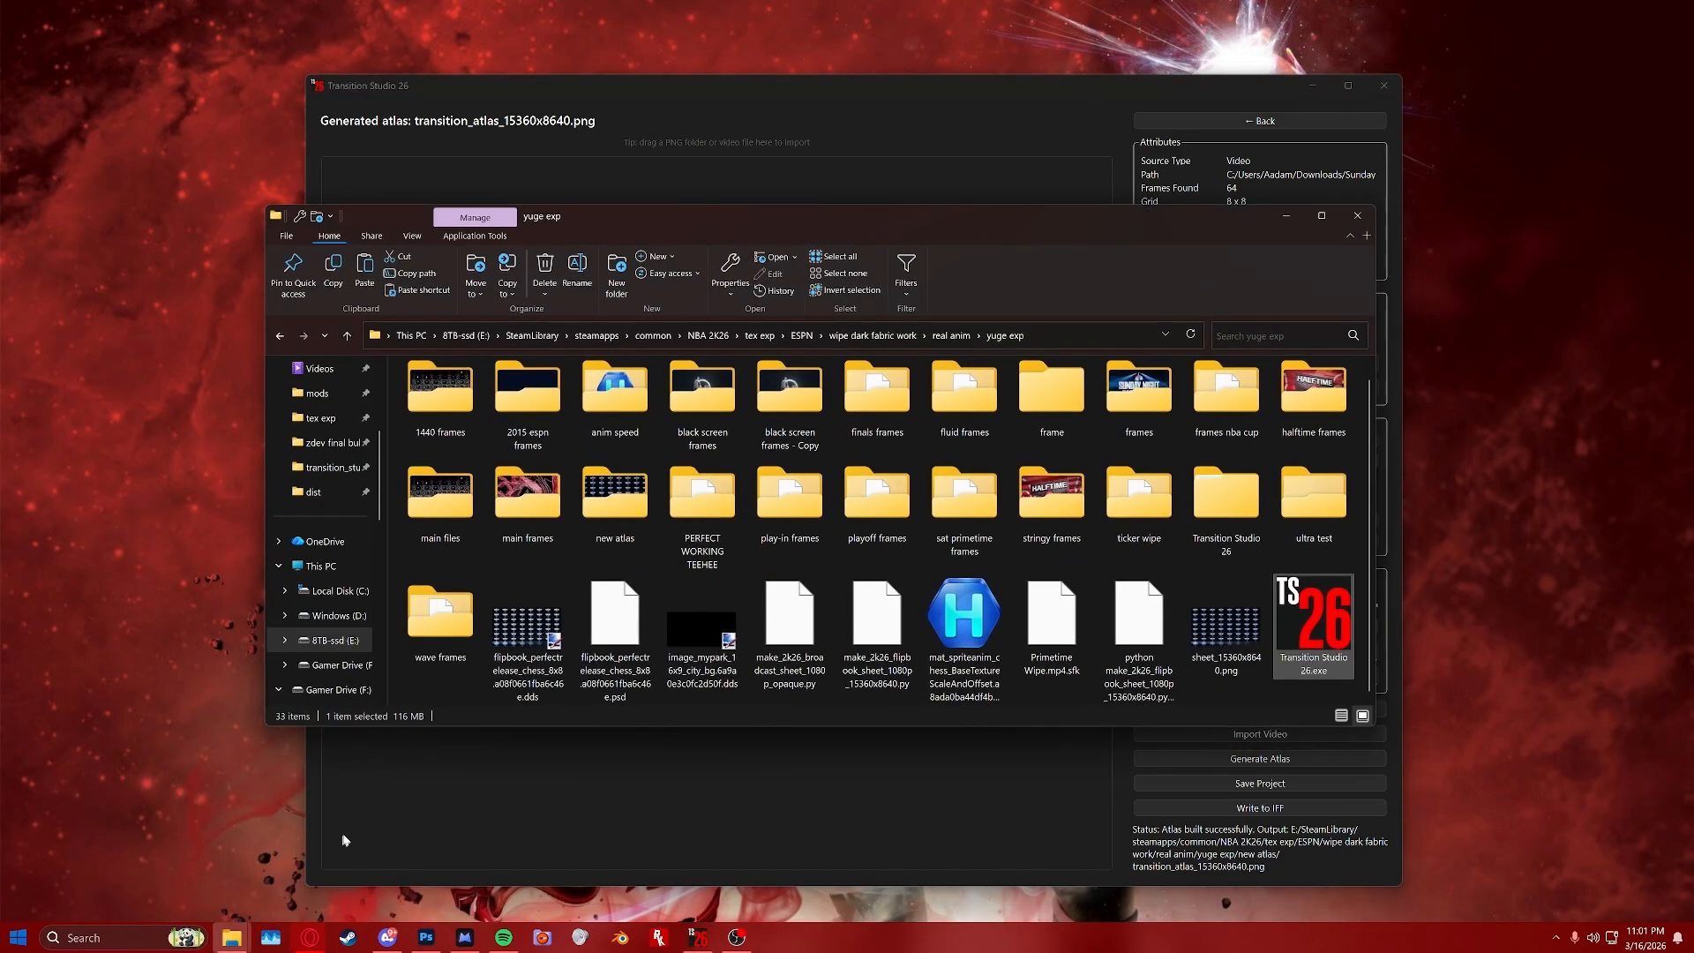
double_click(599, 528)
double_click(450, 437)
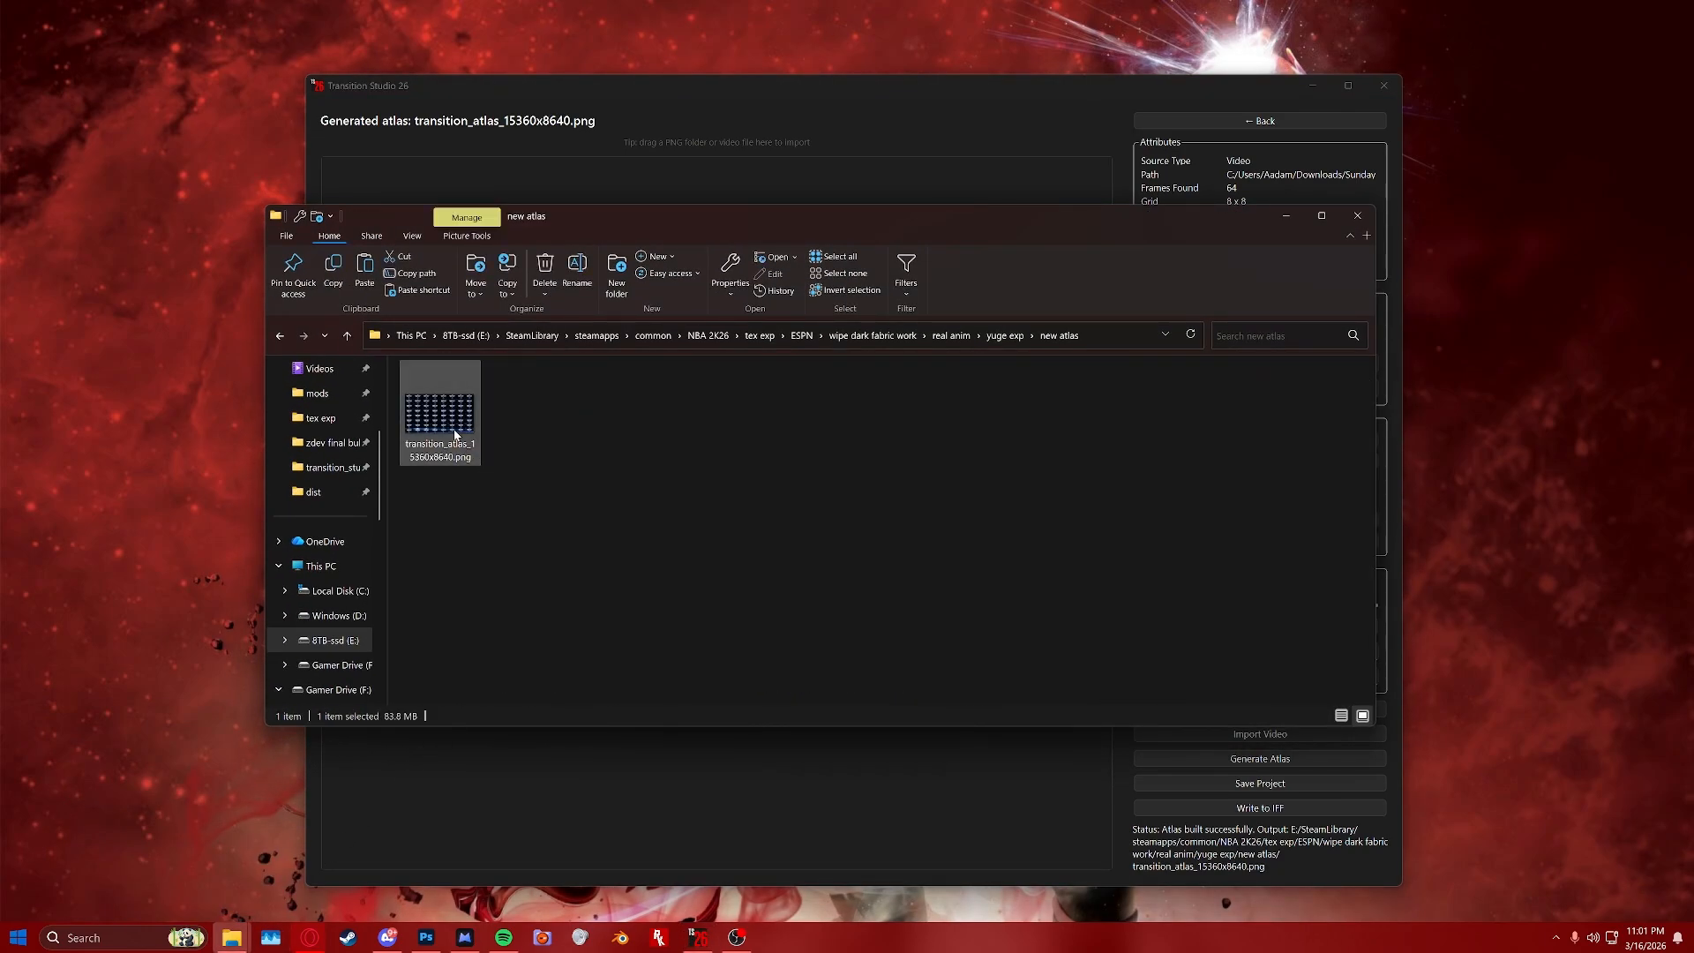
Zoom in on the atlas image to inspect its frames, then close the image viewer.
scroll(772, 582, "up", 8)
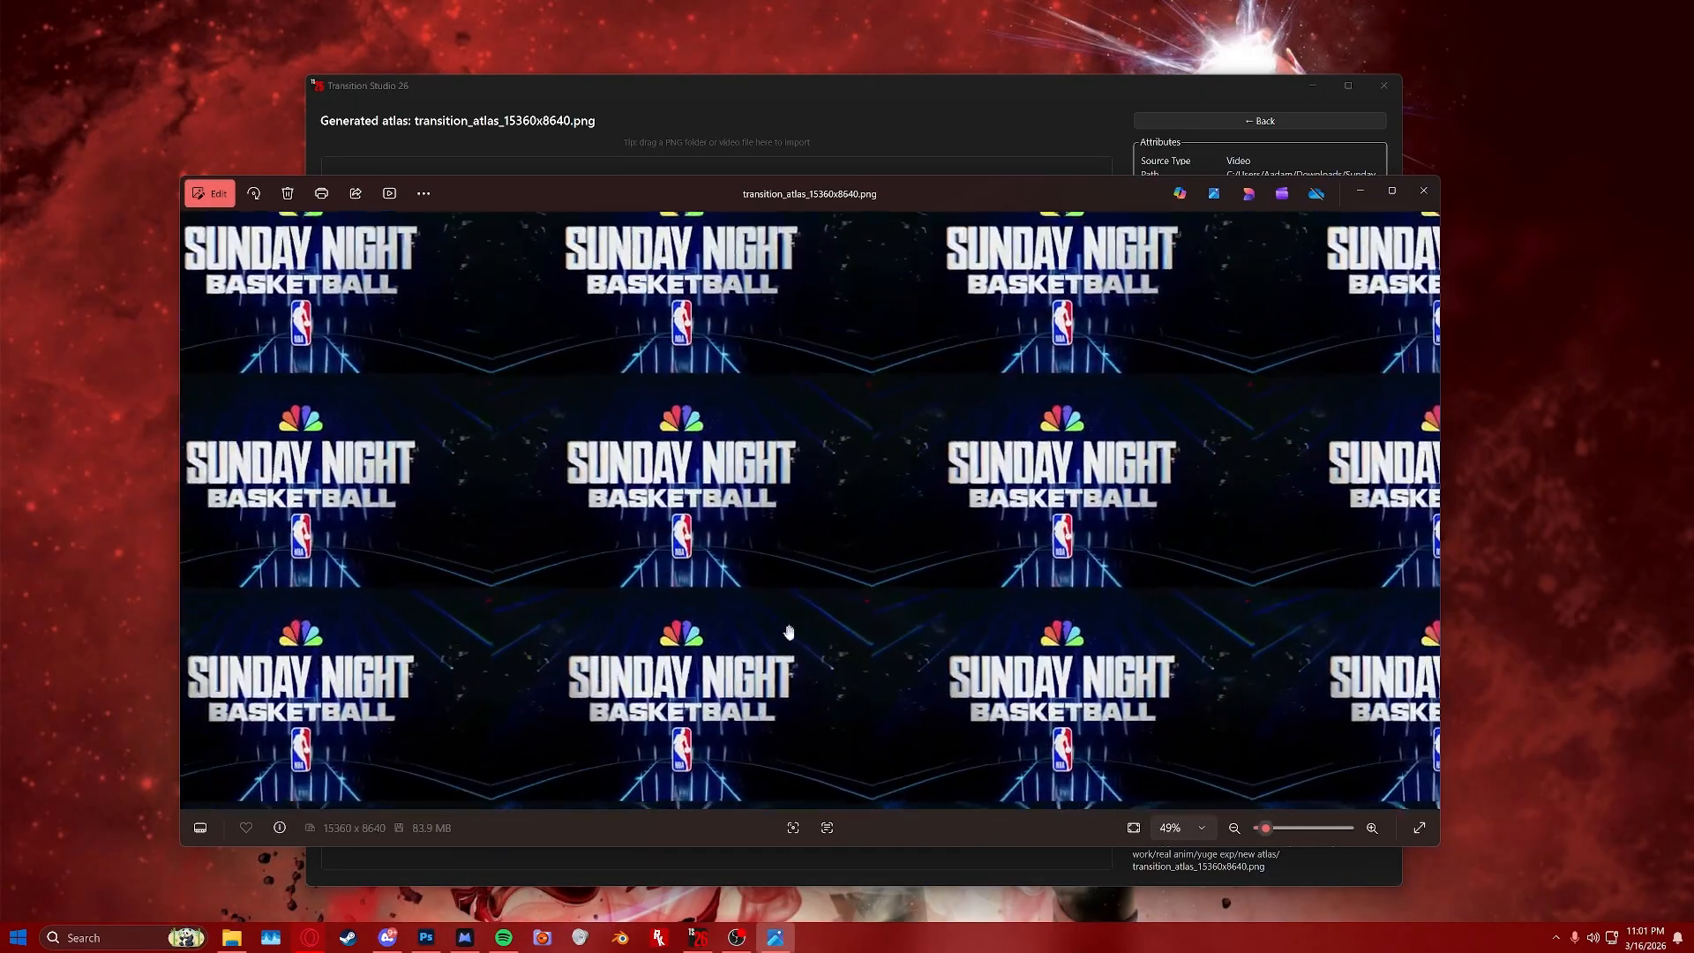
scroll(998, 774, "down", 6)
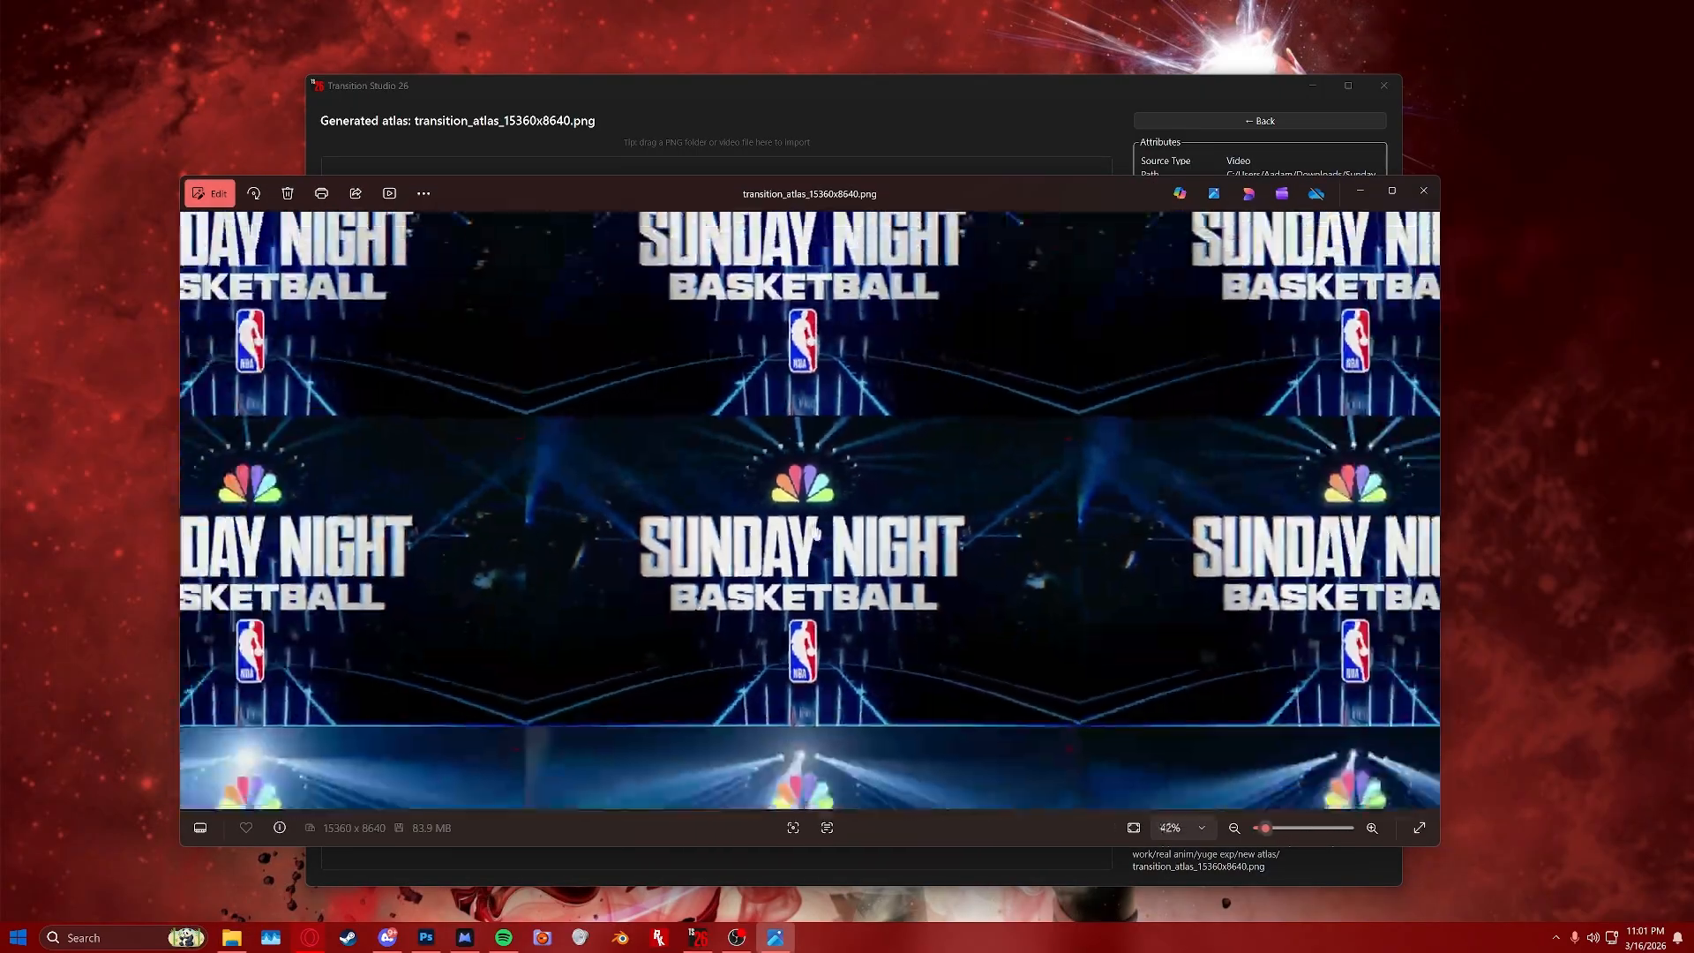
scroll(1415, 721, "up", 4)
scroll(1415, 721, "down", 5)
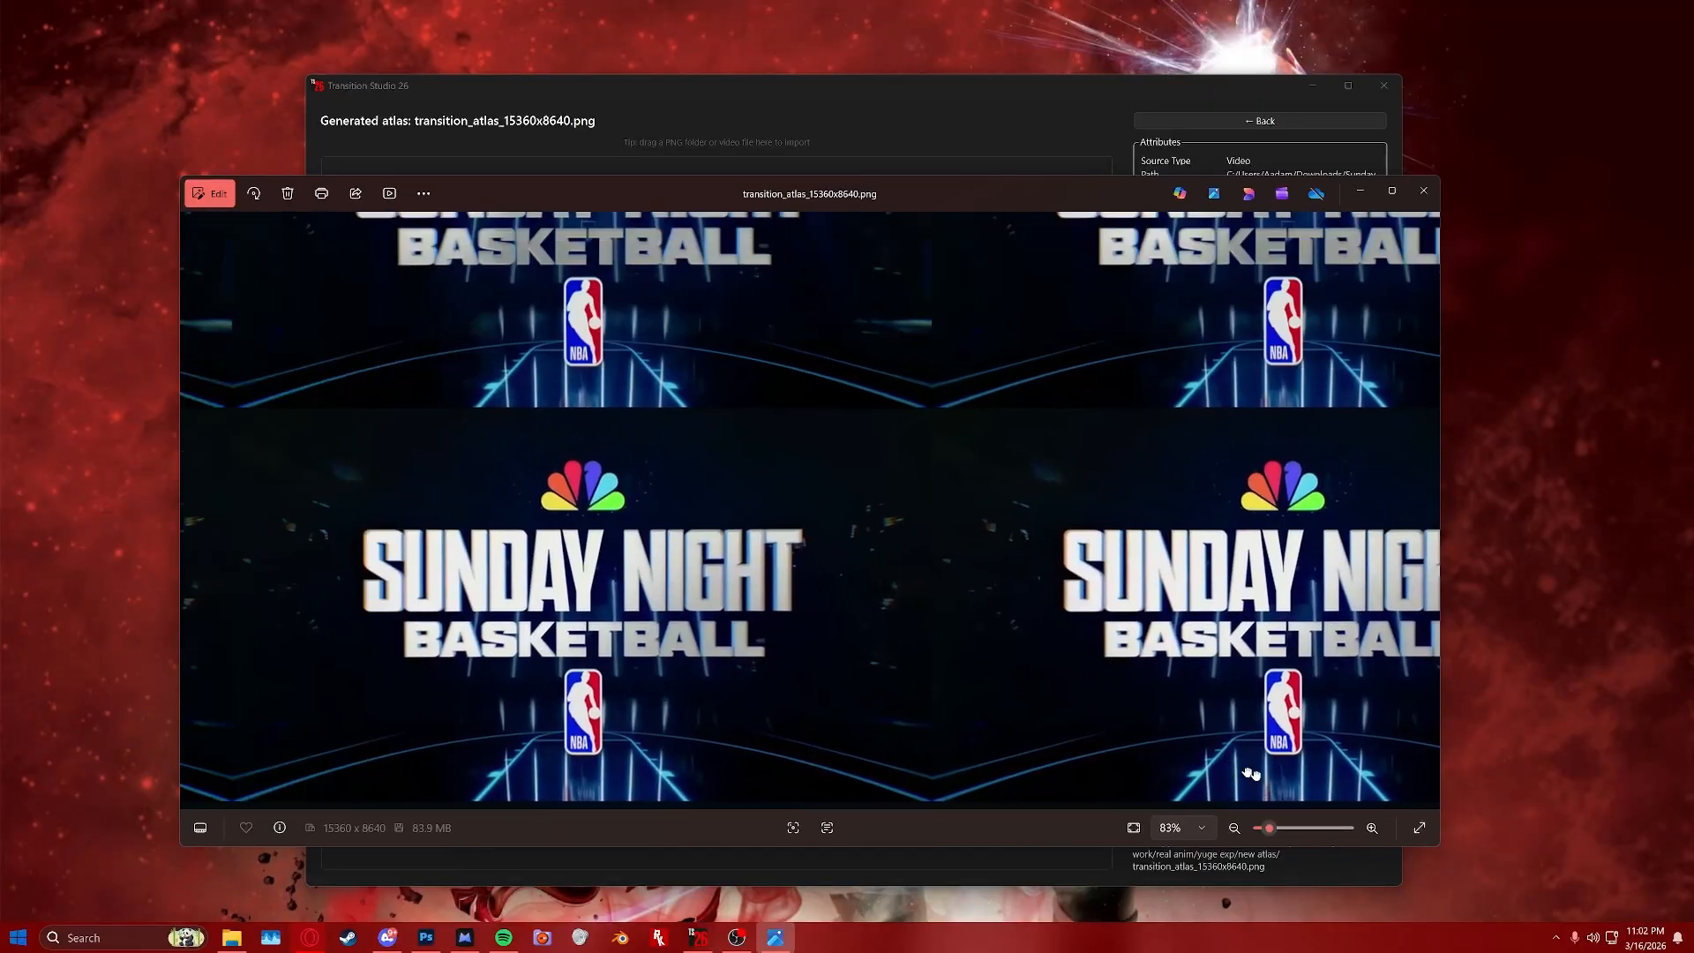
left_click(1423, 190)
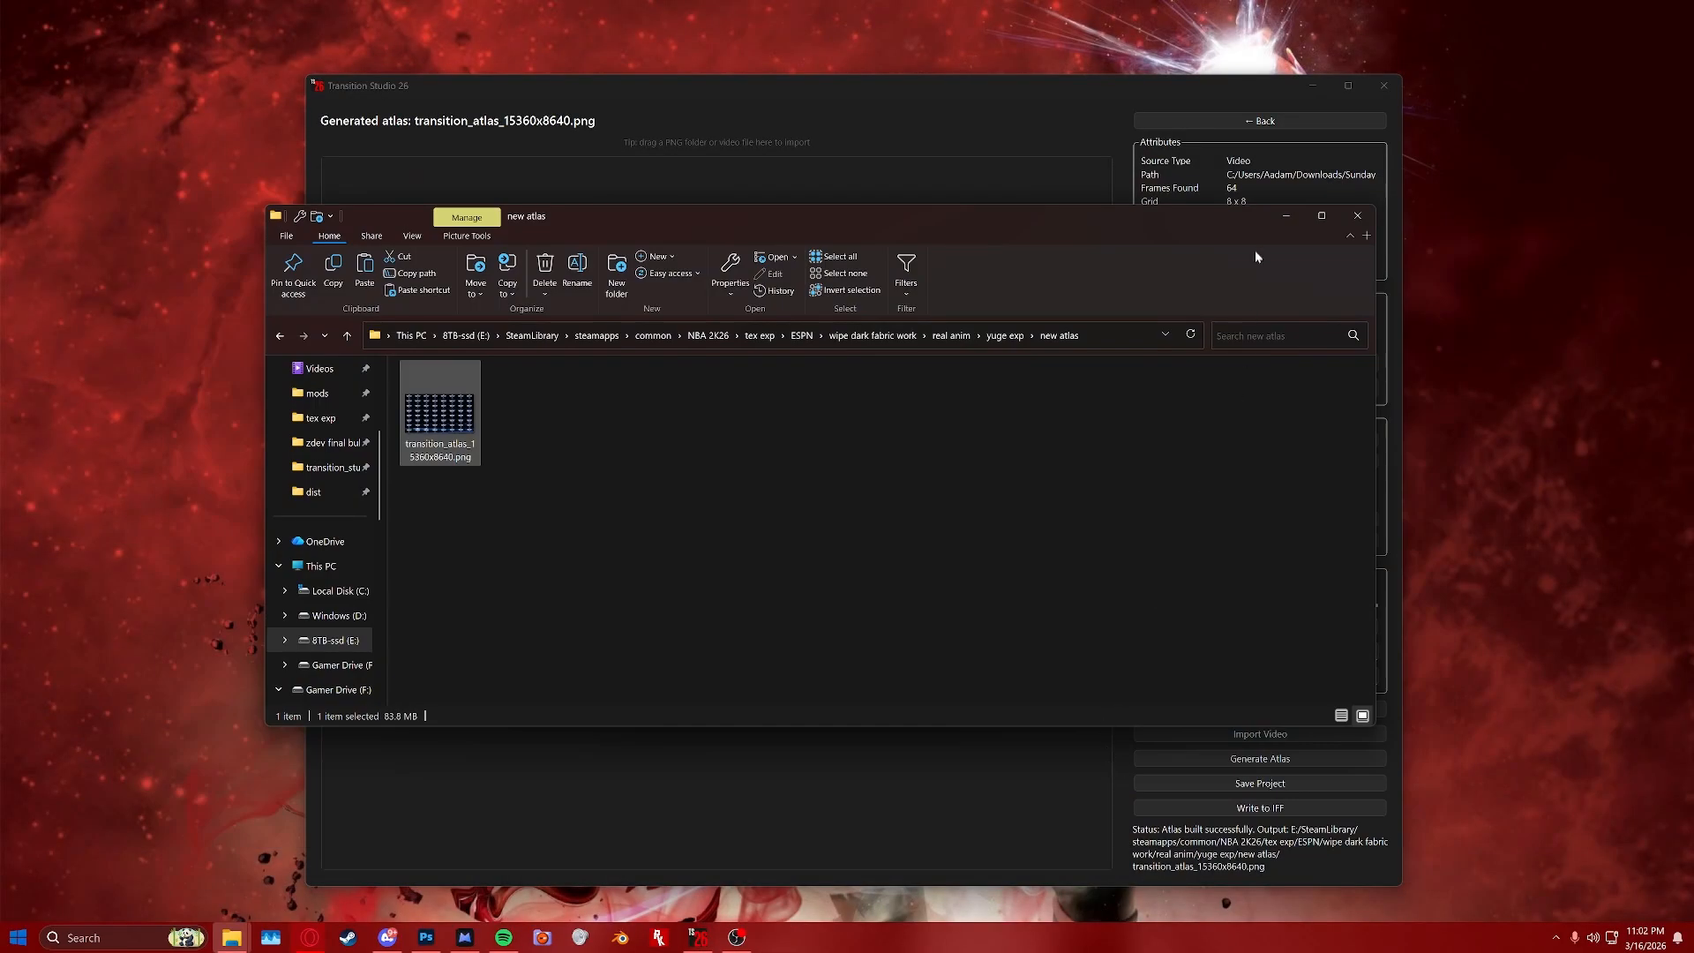
Write the atlas to an IFF package, exporting into the new atlas folder.
left_click(1286, 218)
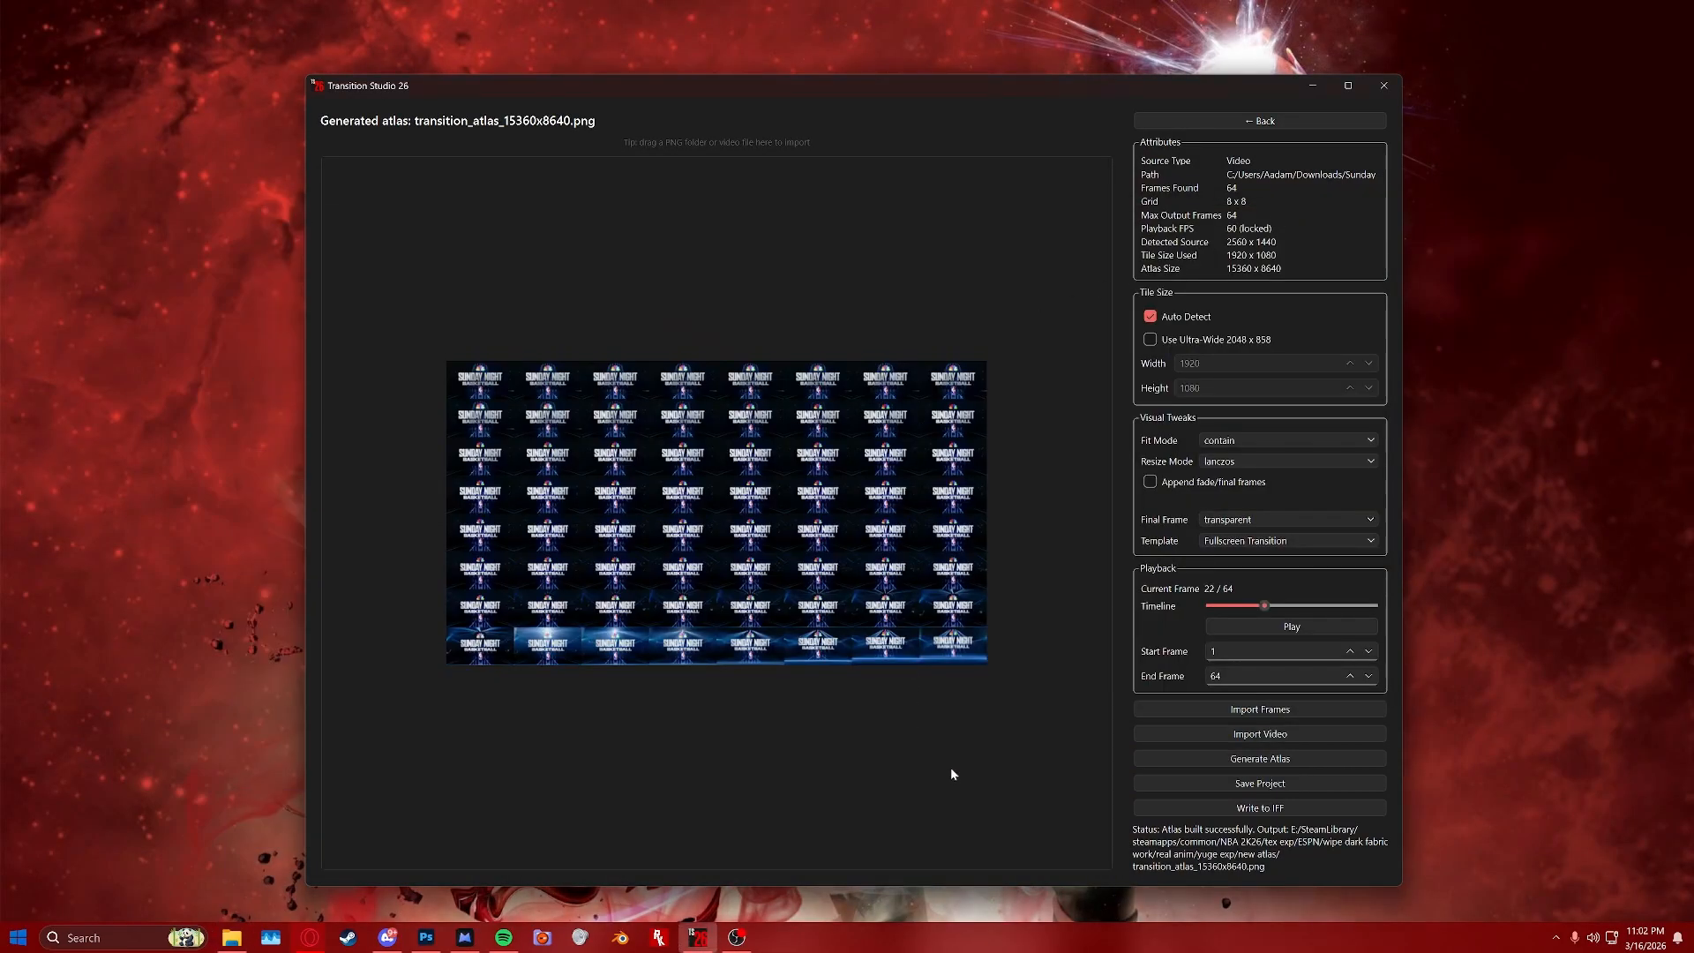
left_click(1282, 808)
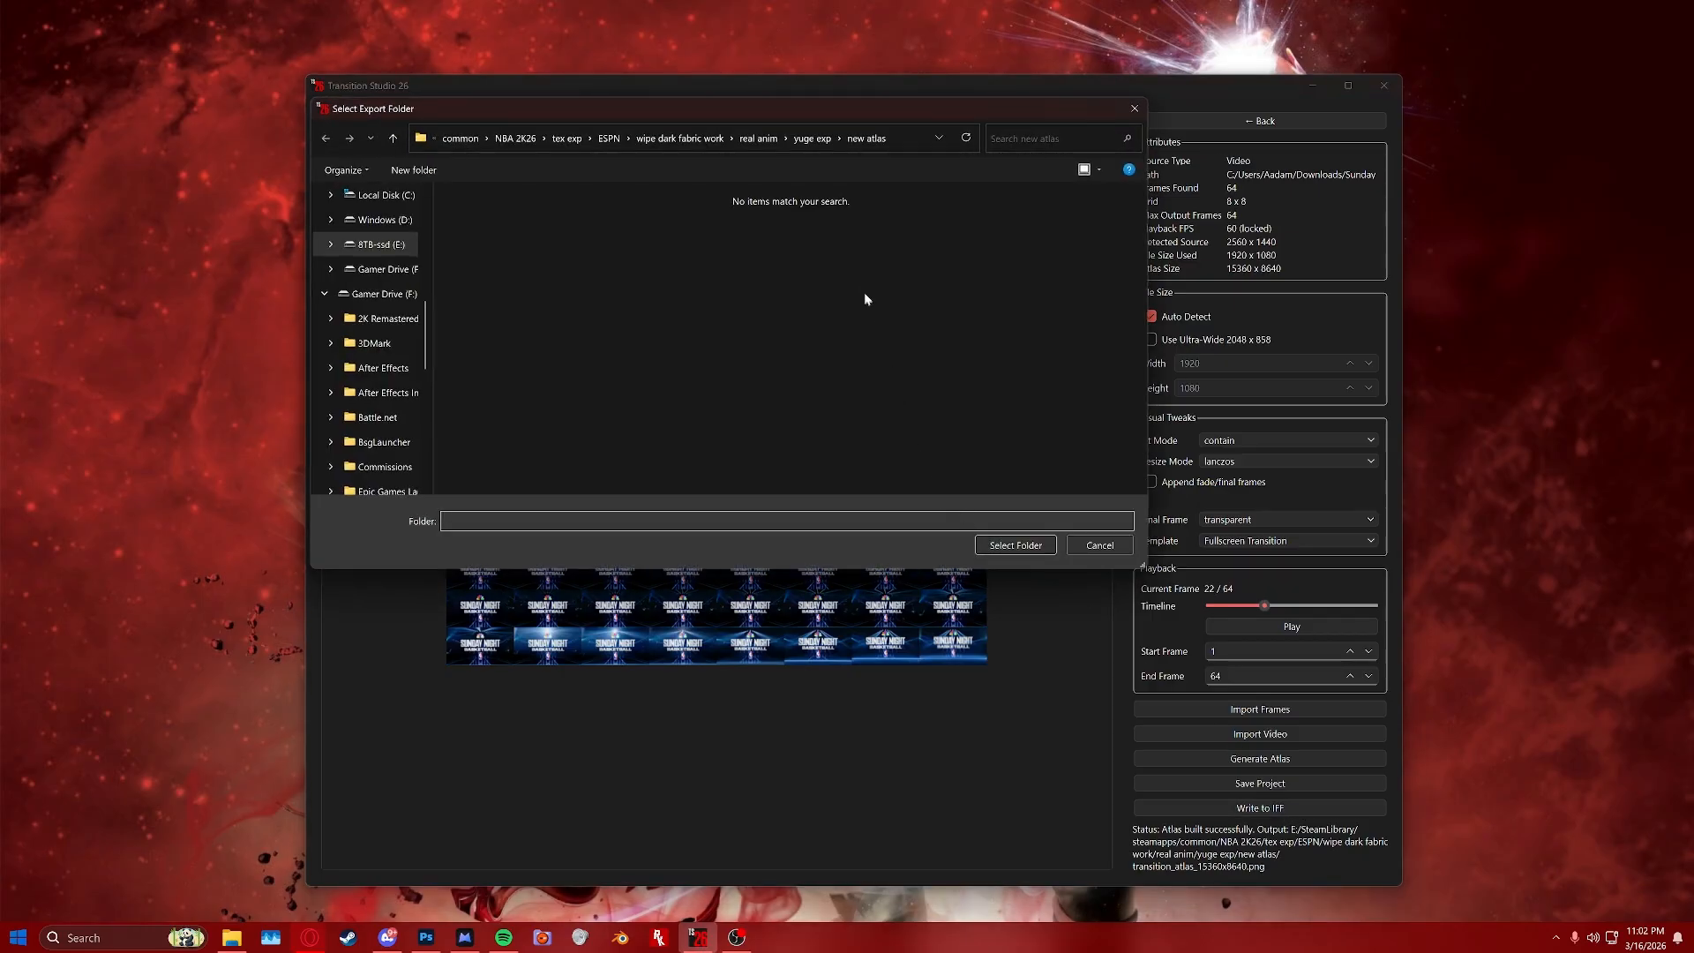
left_click(1028, 545)
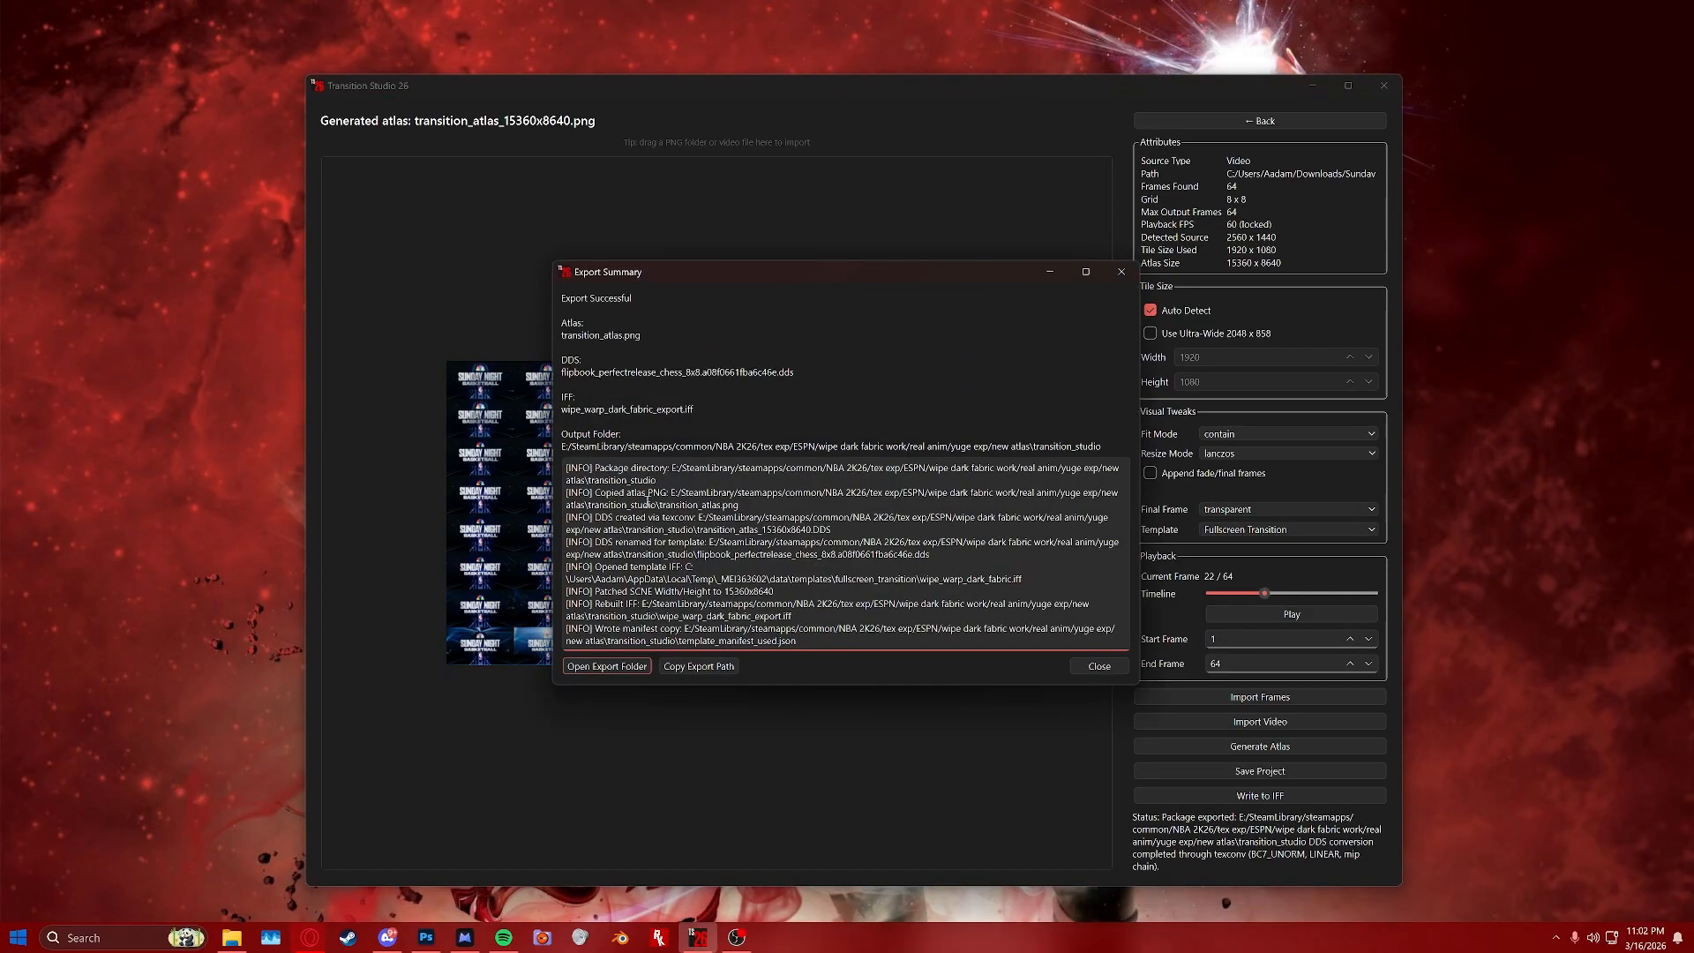
Open the export folder and inspect the exported files, including the contents of the IFF archive.
left_click_drag(738, 278, 744, 334)
left_click_drag(992, 739, 999, 773)
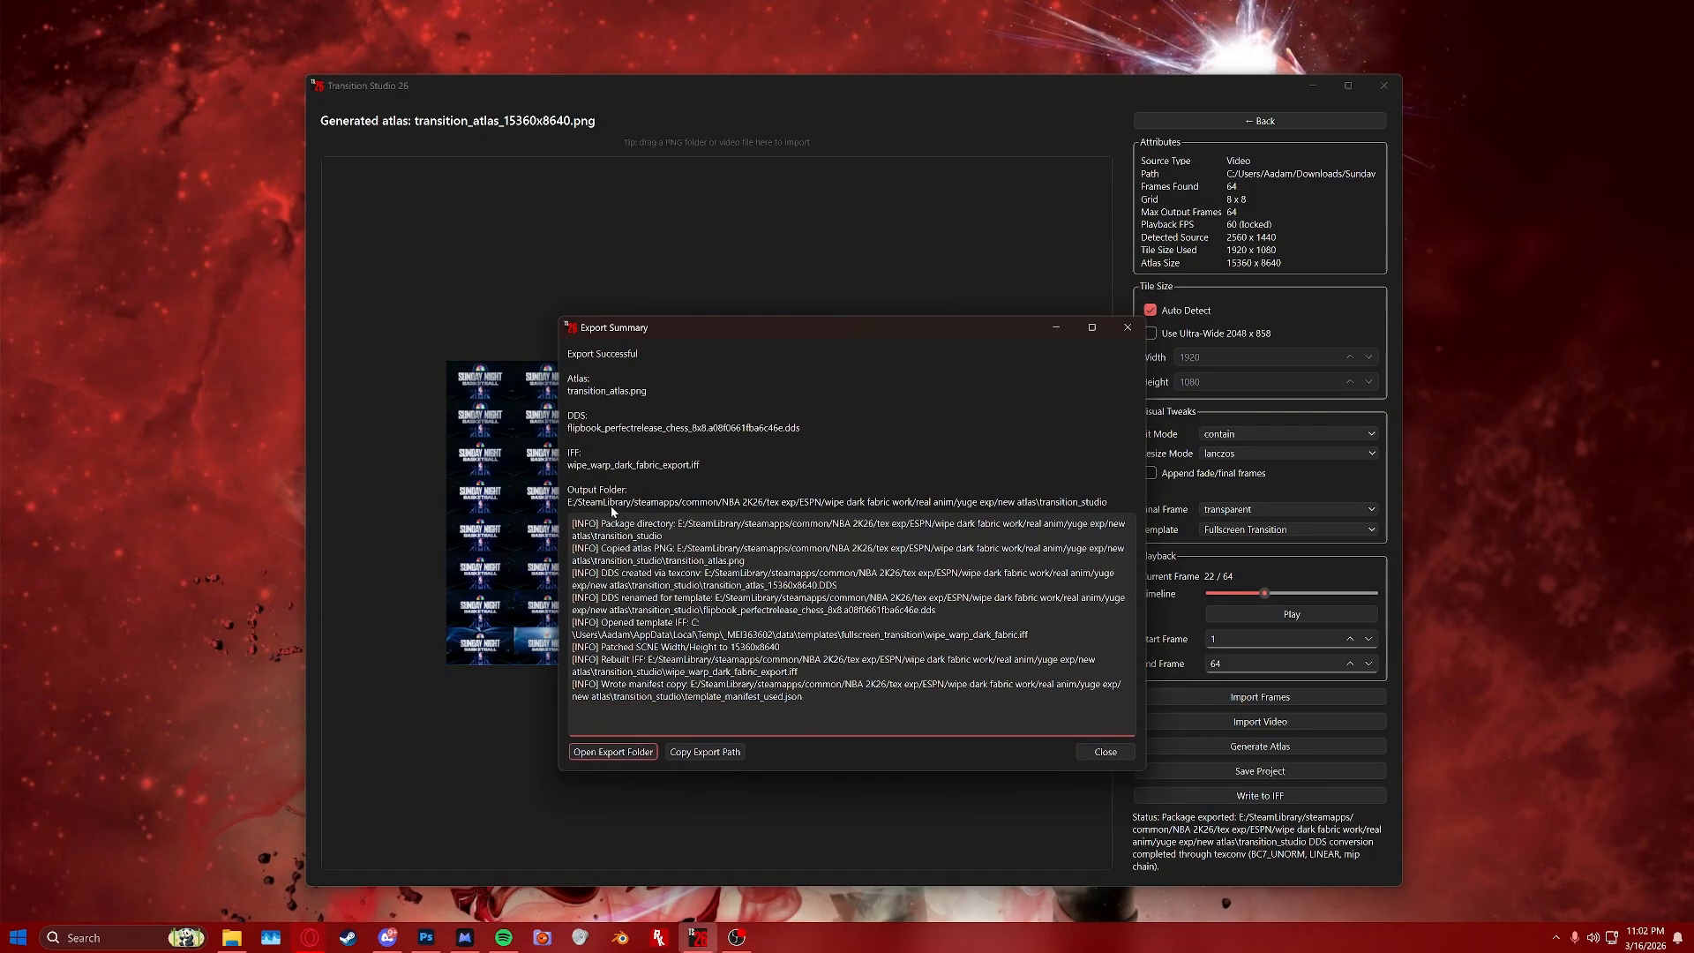
left_click(638, 754)
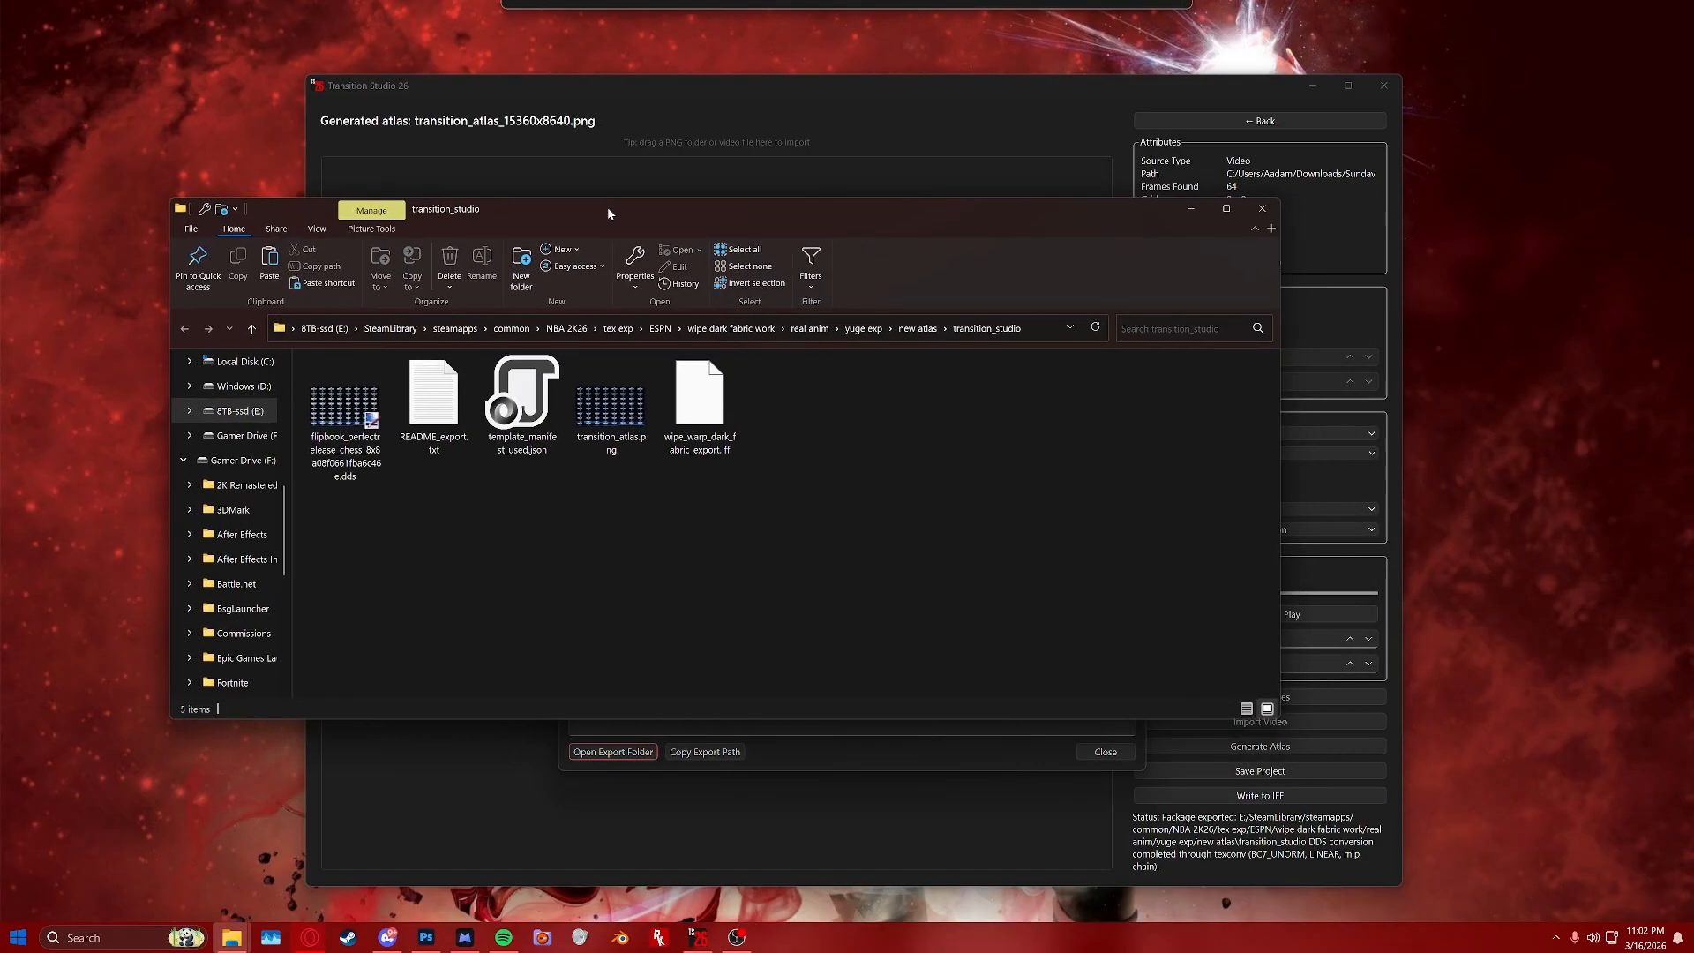
left_click_drag(607, 207, 724, 225)
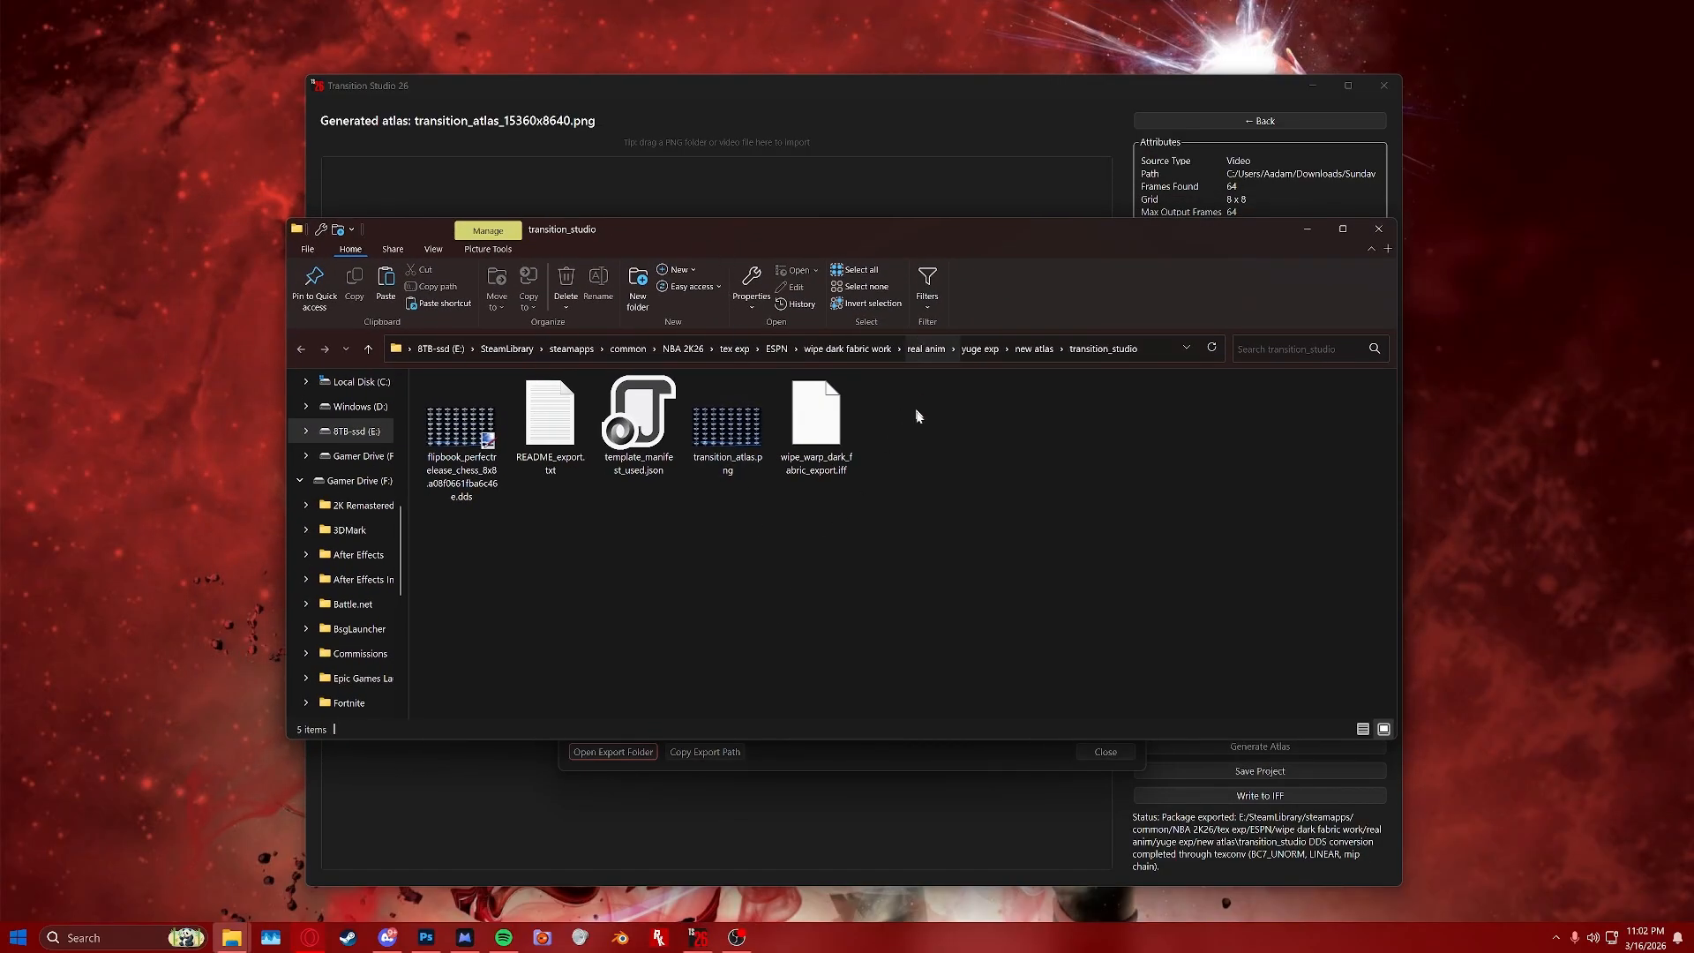
left_click(457, 467)
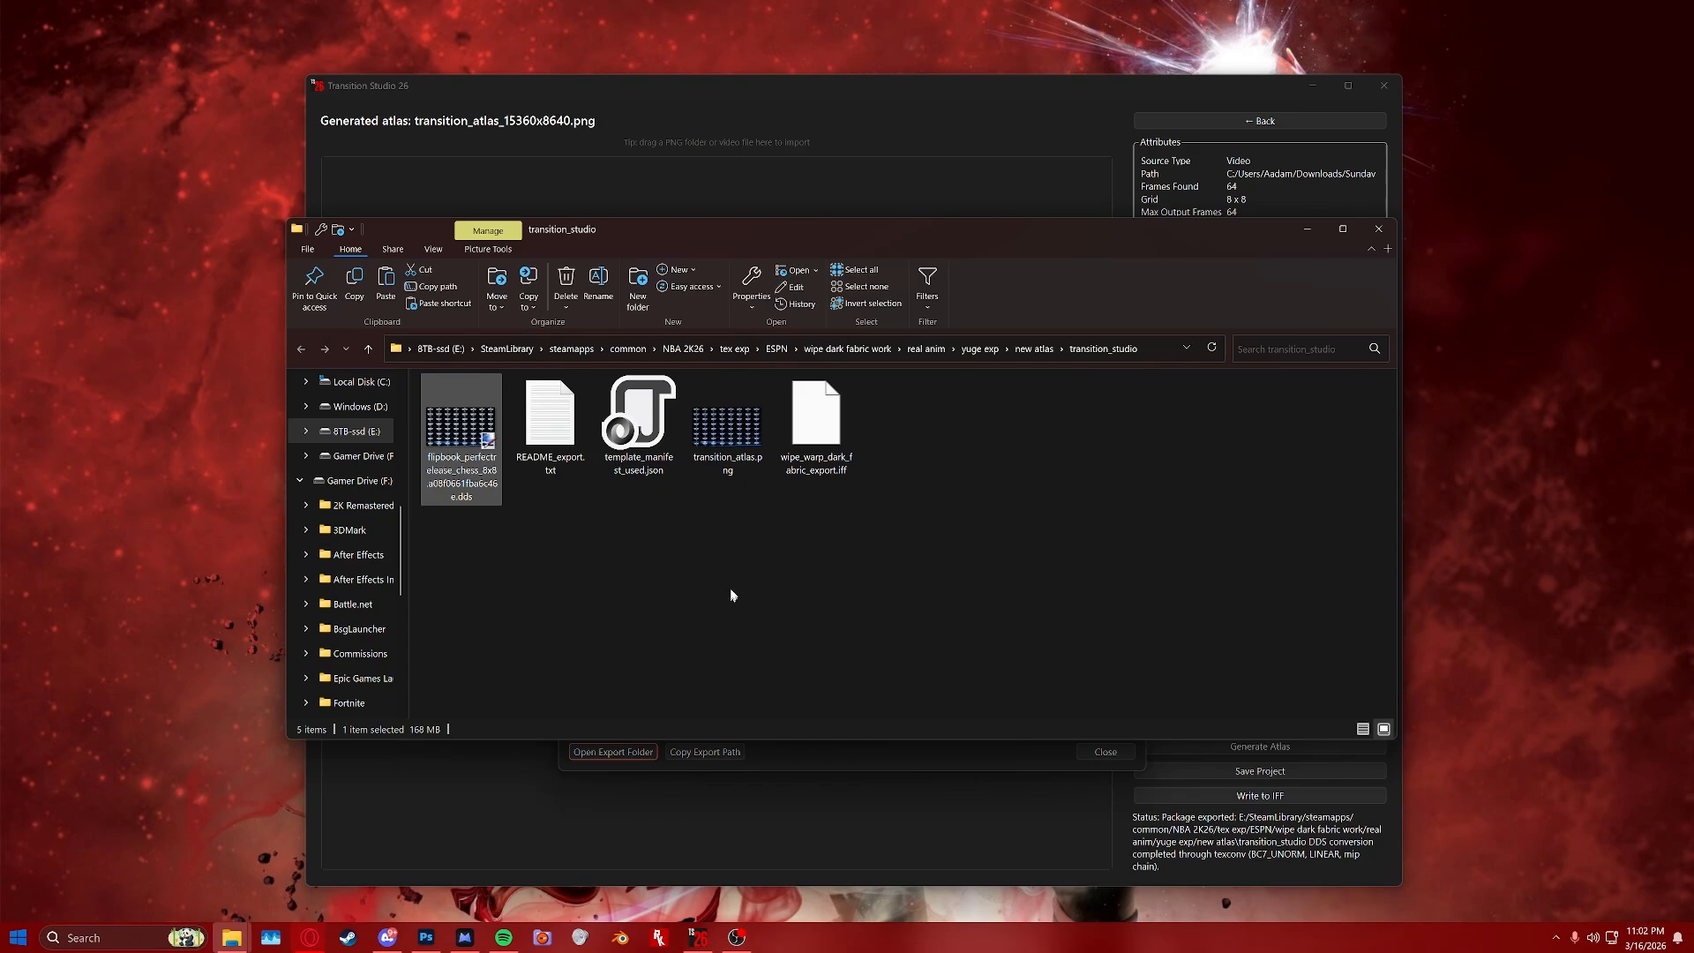
left_click(741, 428)
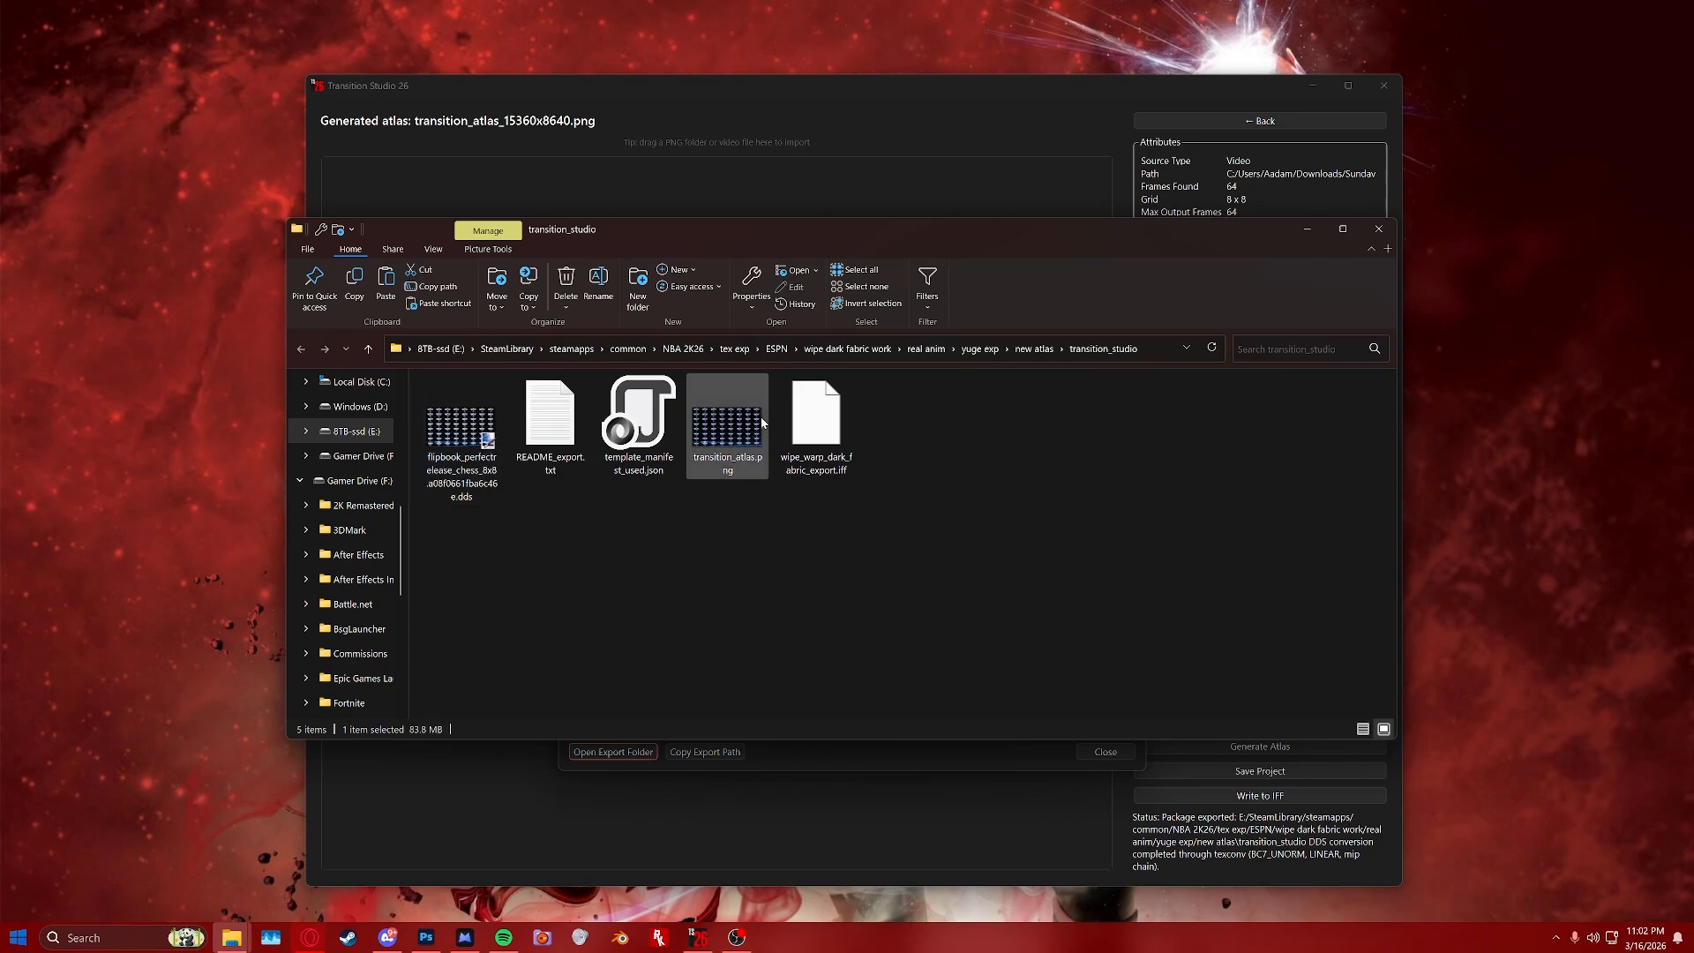
left_click(813, 436)
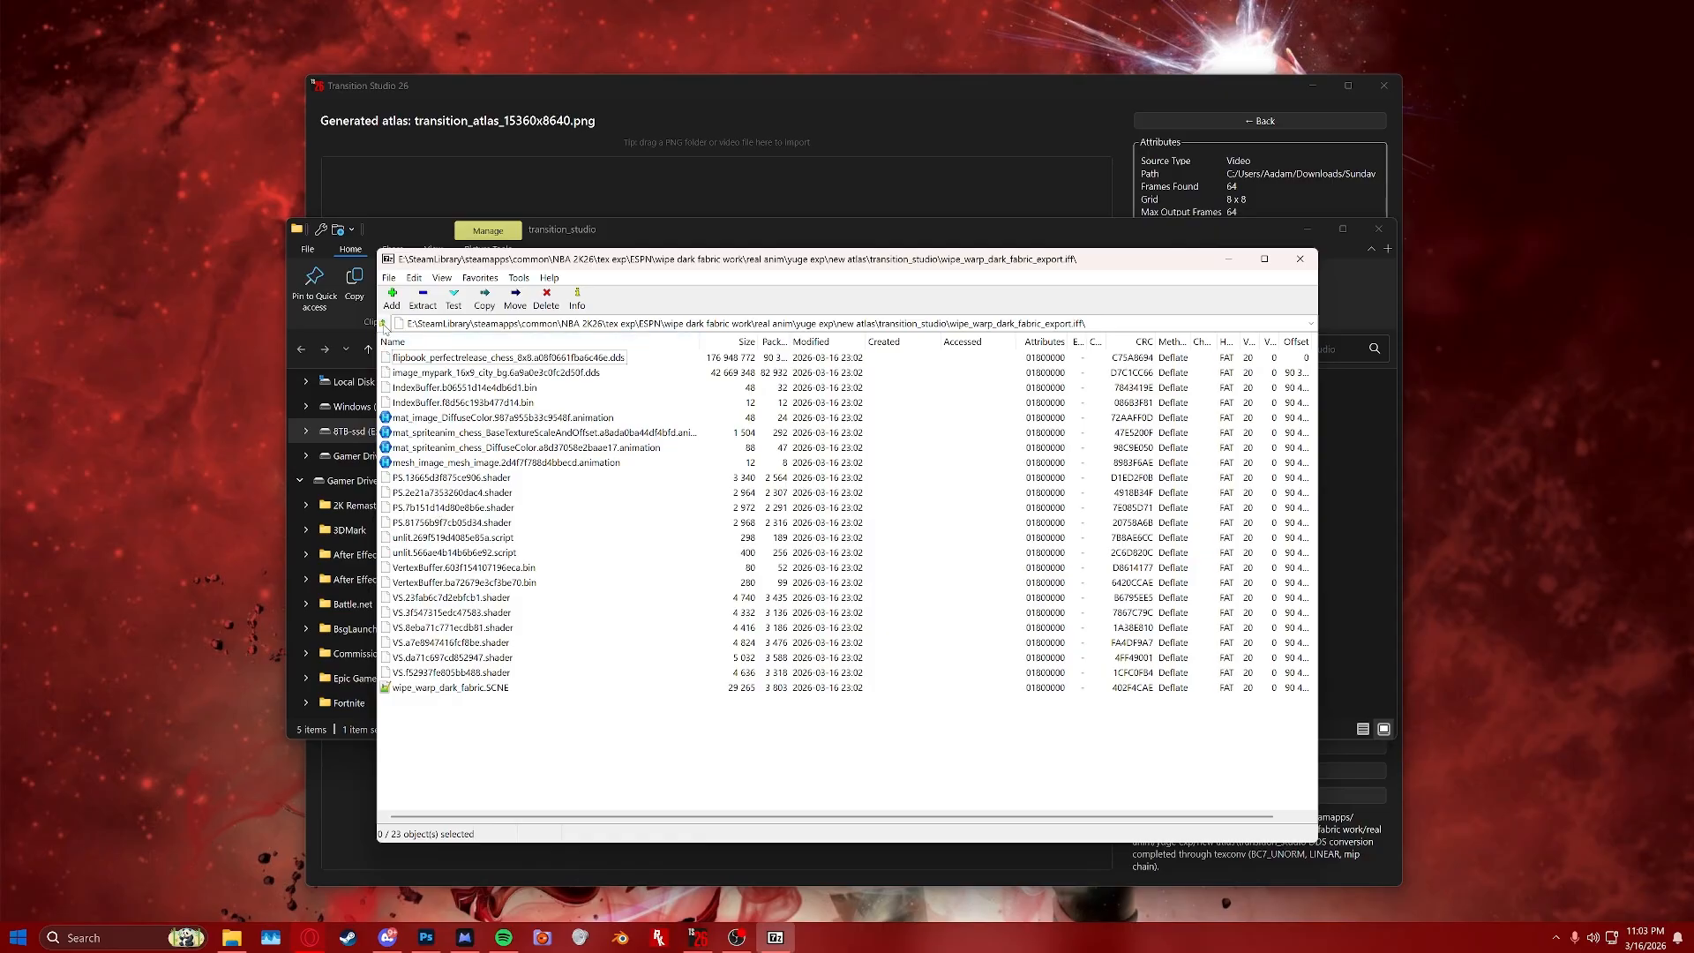
left_click(1299, 258)
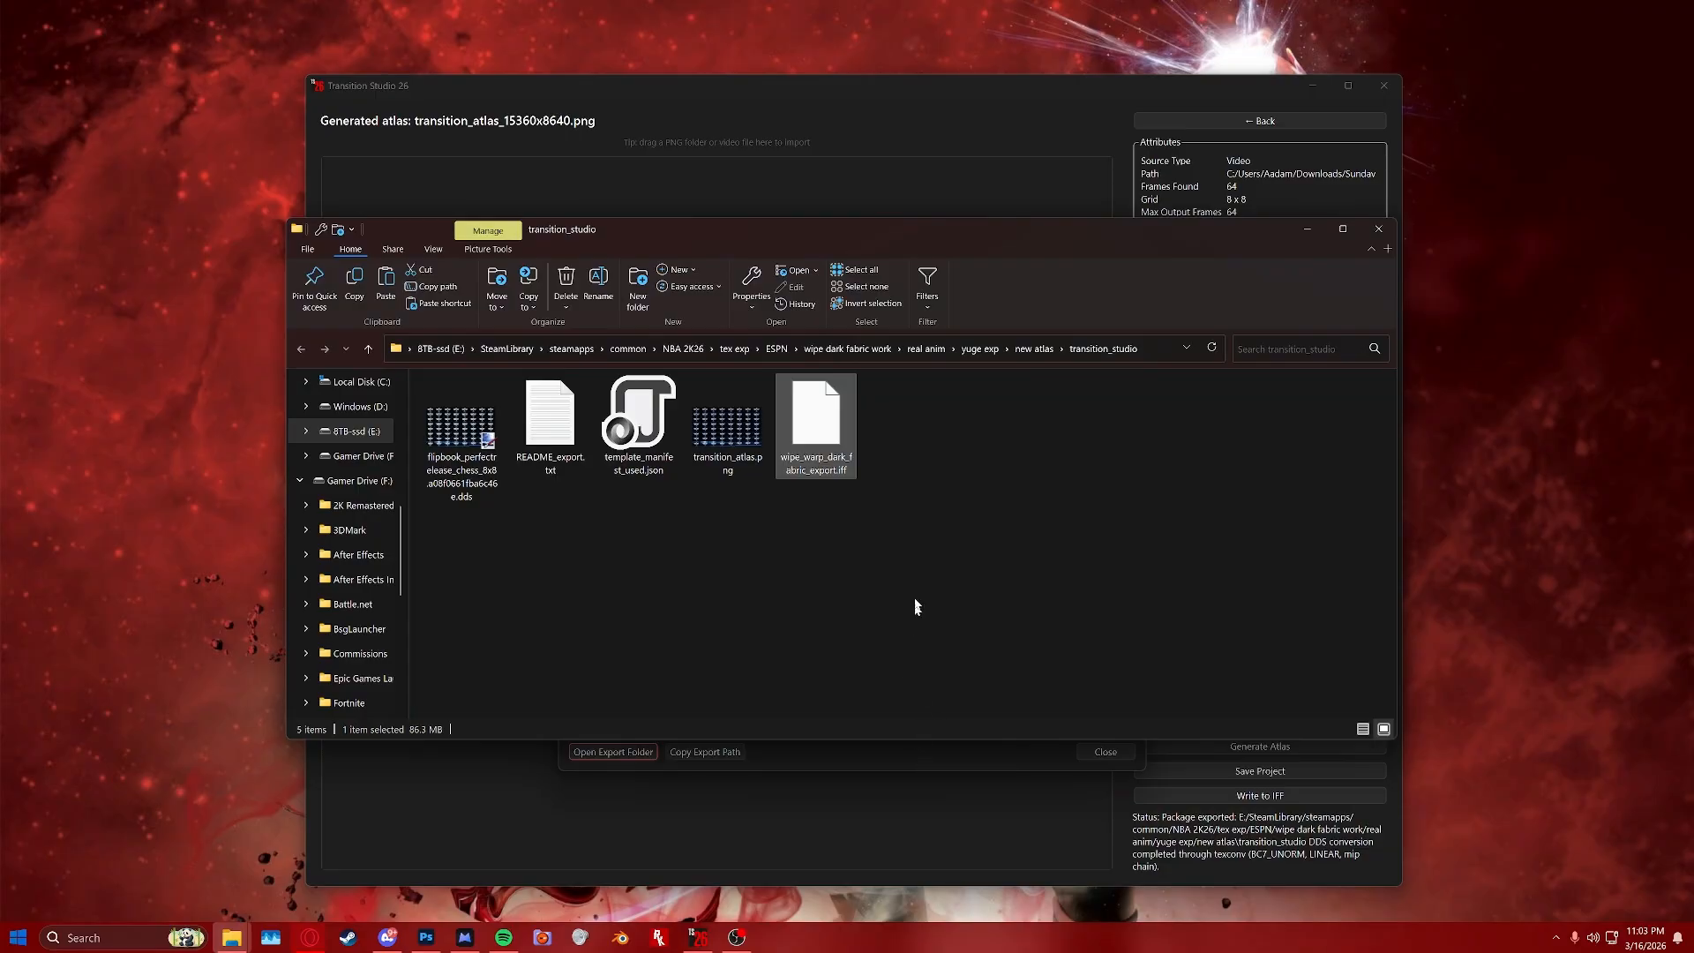
Rename wipe_warp_dark_fabric_export.iff to wipe_warp_dark_fabric.iff by removing the _export suffix.
left_click(825, 466)
left_click_drag(834, 470, 809, 477)
key("BackSpace")
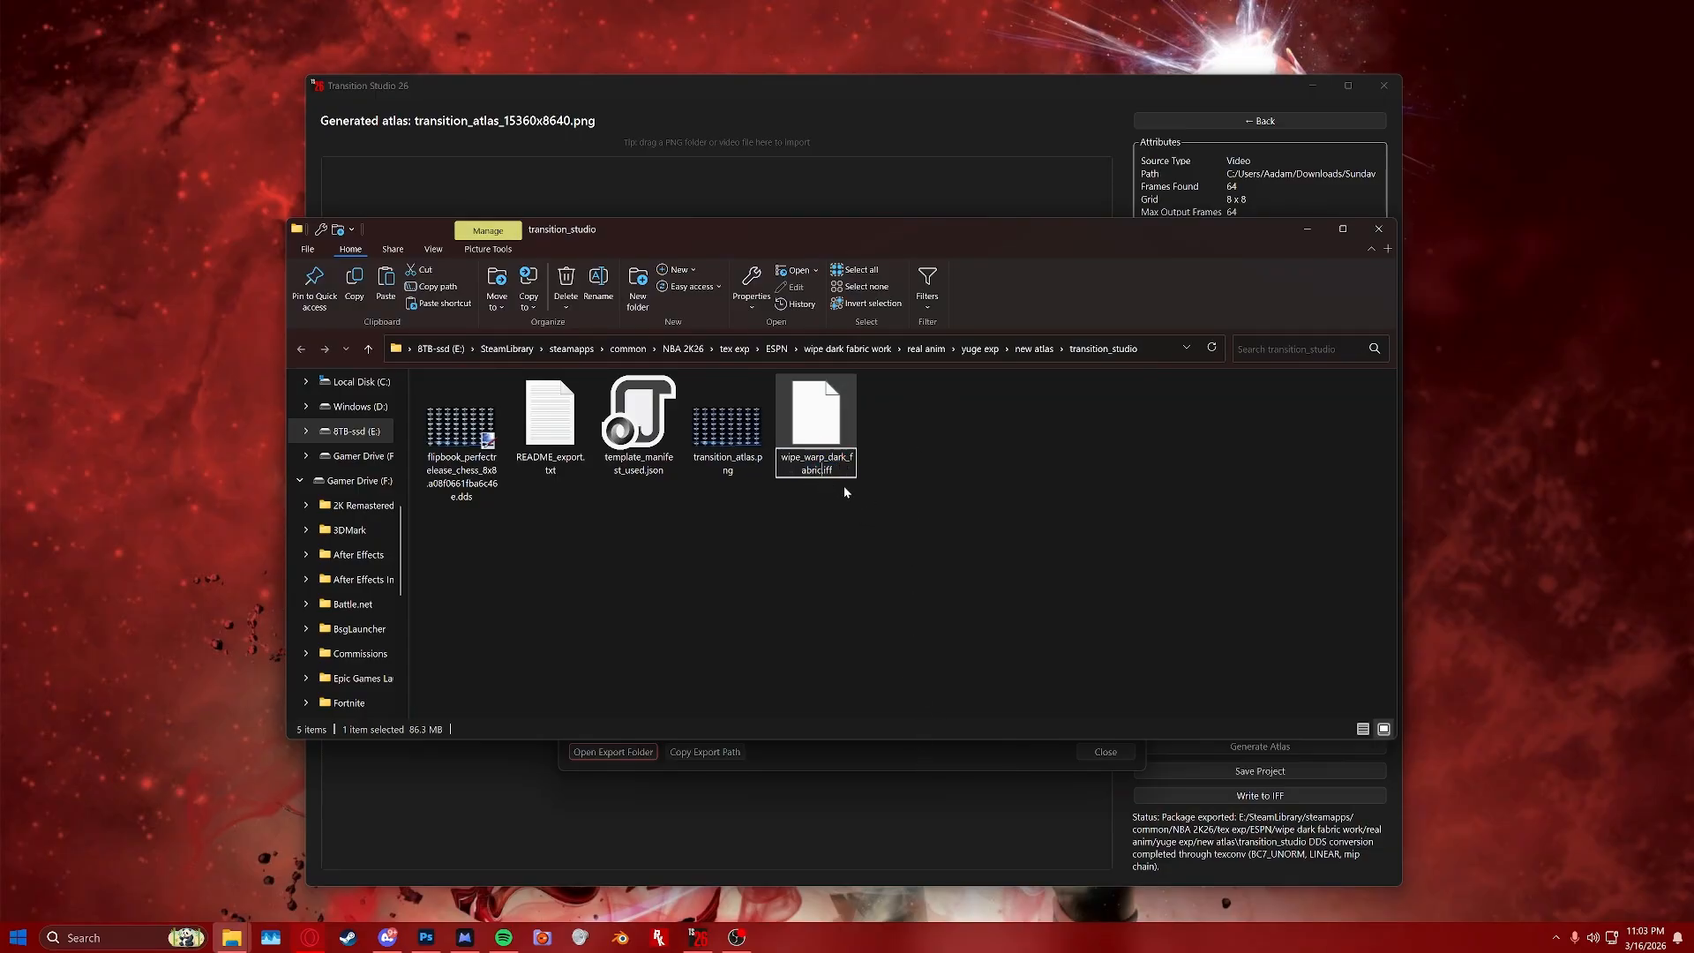
key("Return")
Browse the NBA 2K26 mods folder and its gooey_scenes subfolder.
scroll(351, 642, "up", 10)
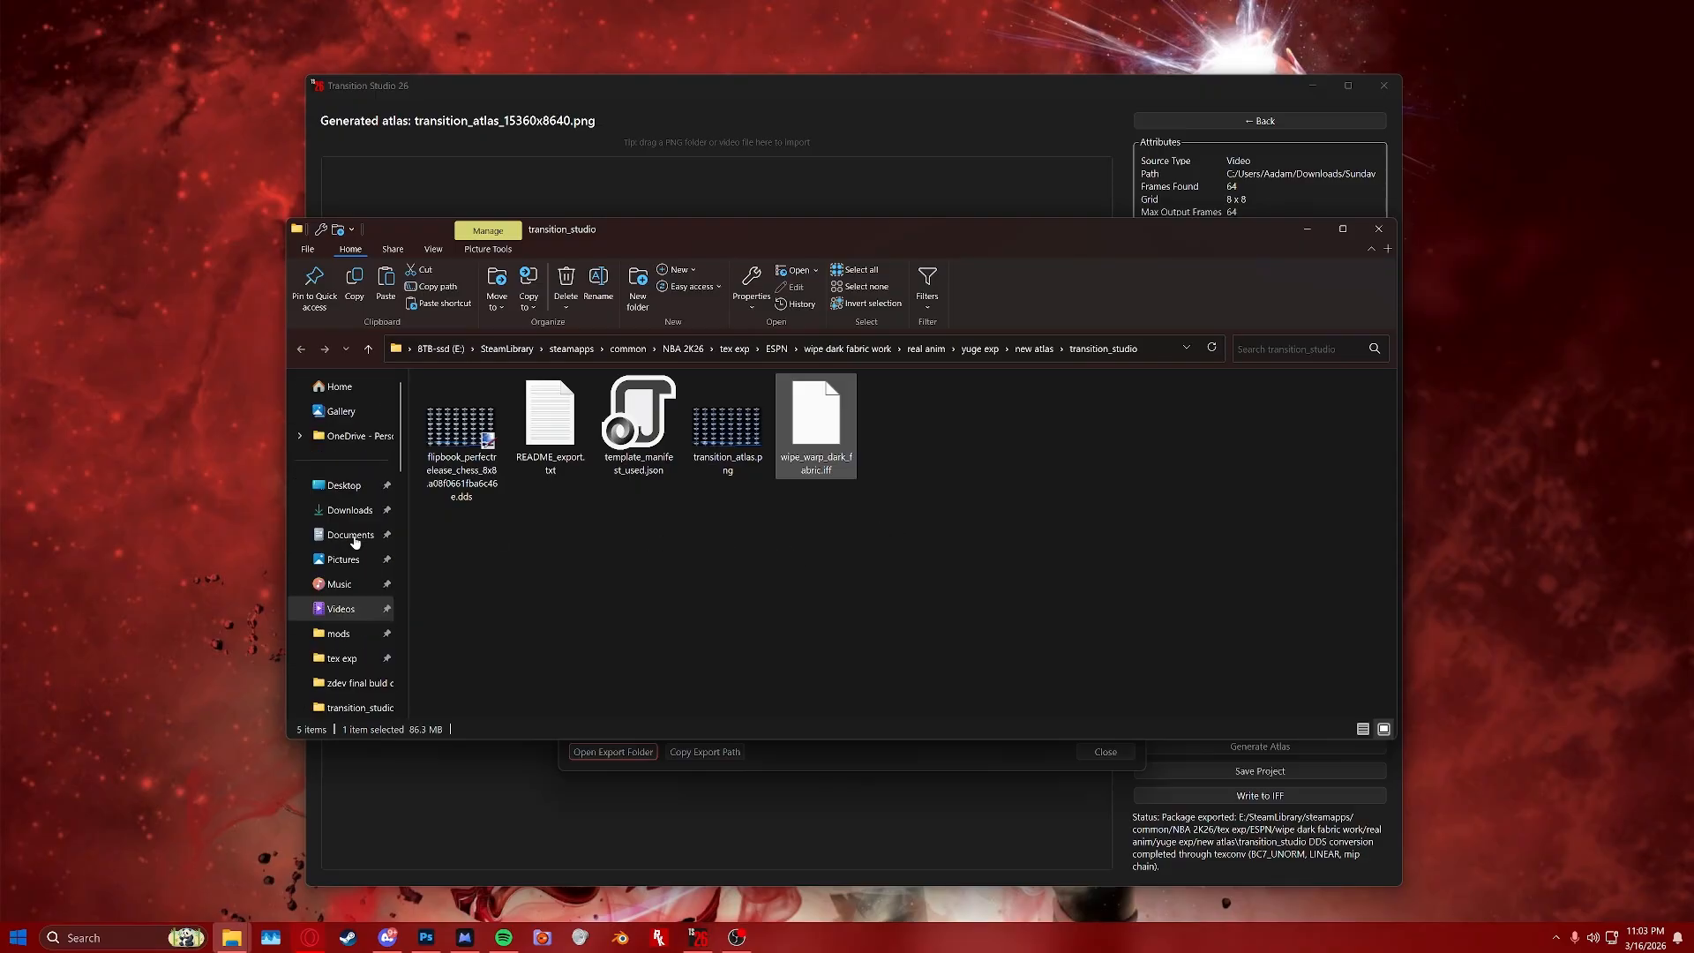
left_click(351, 642)
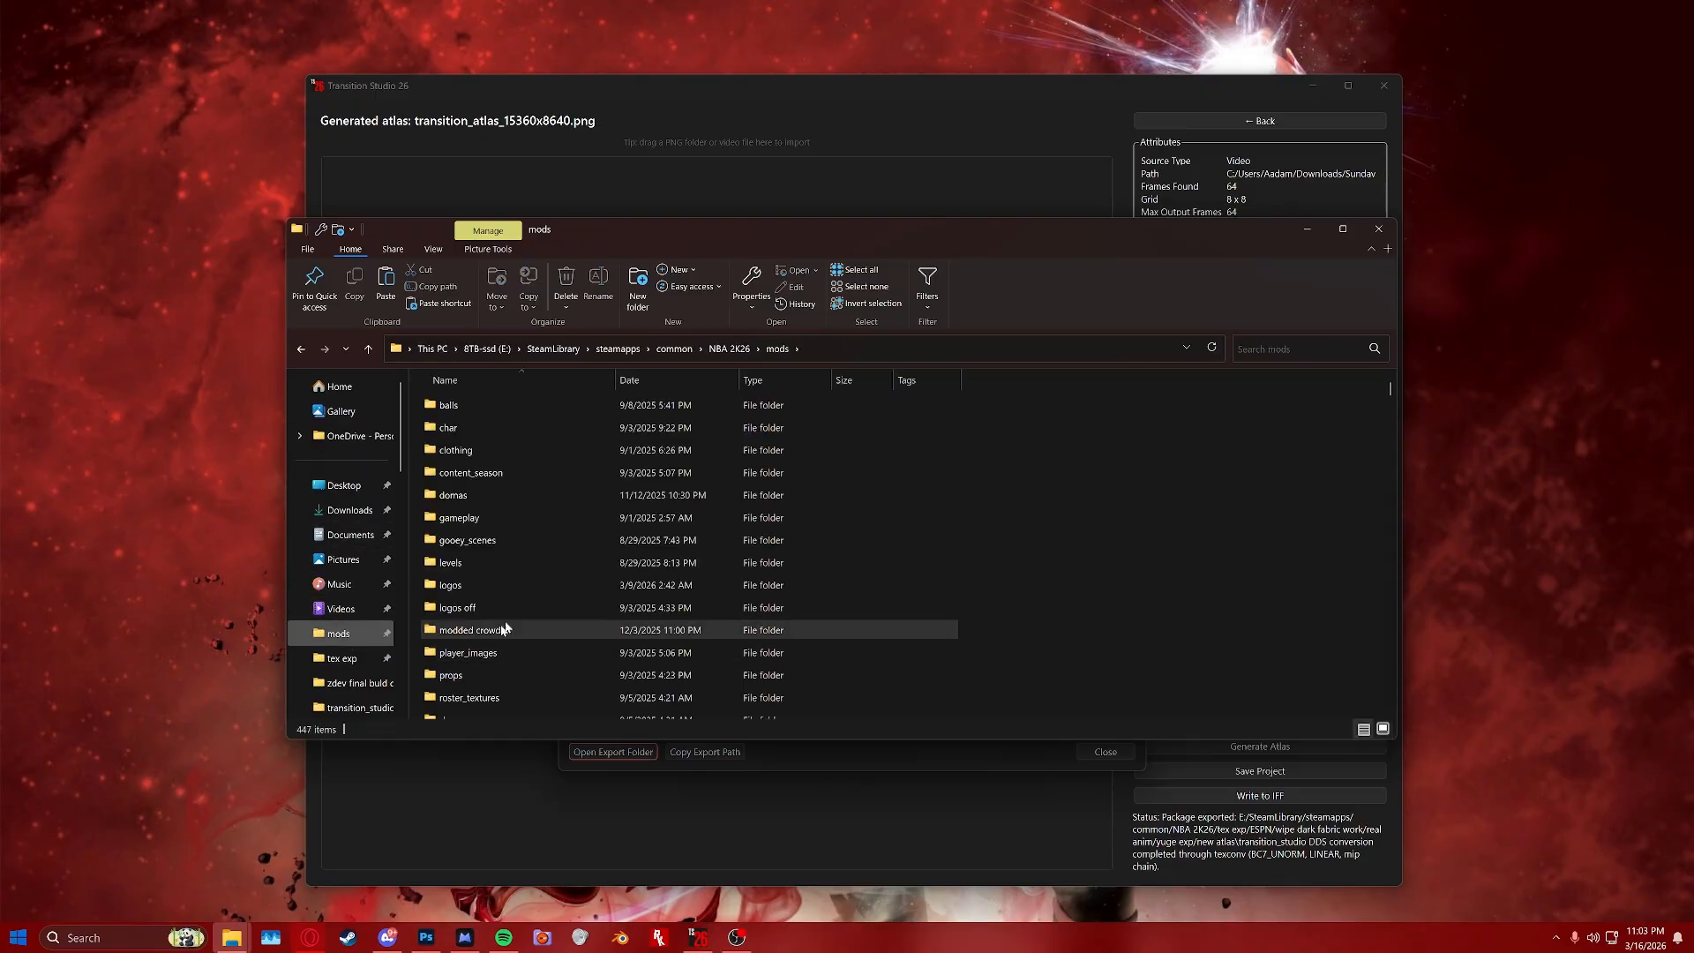
double_click(484, 540)
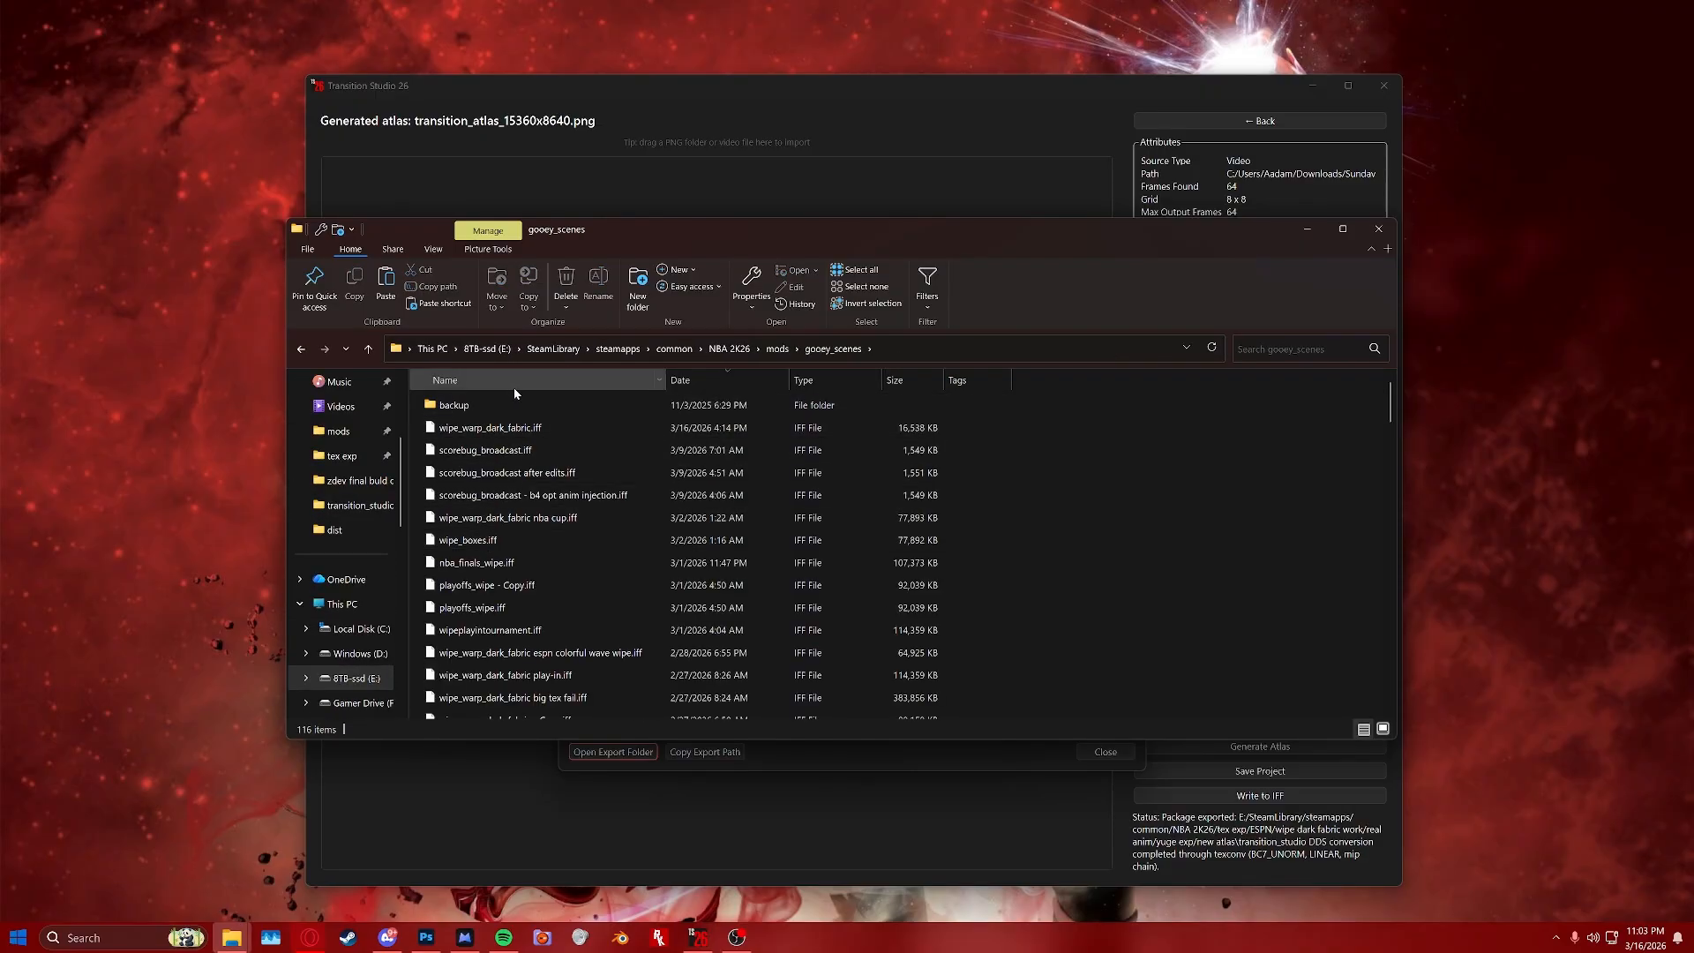
left_click(772, 349)
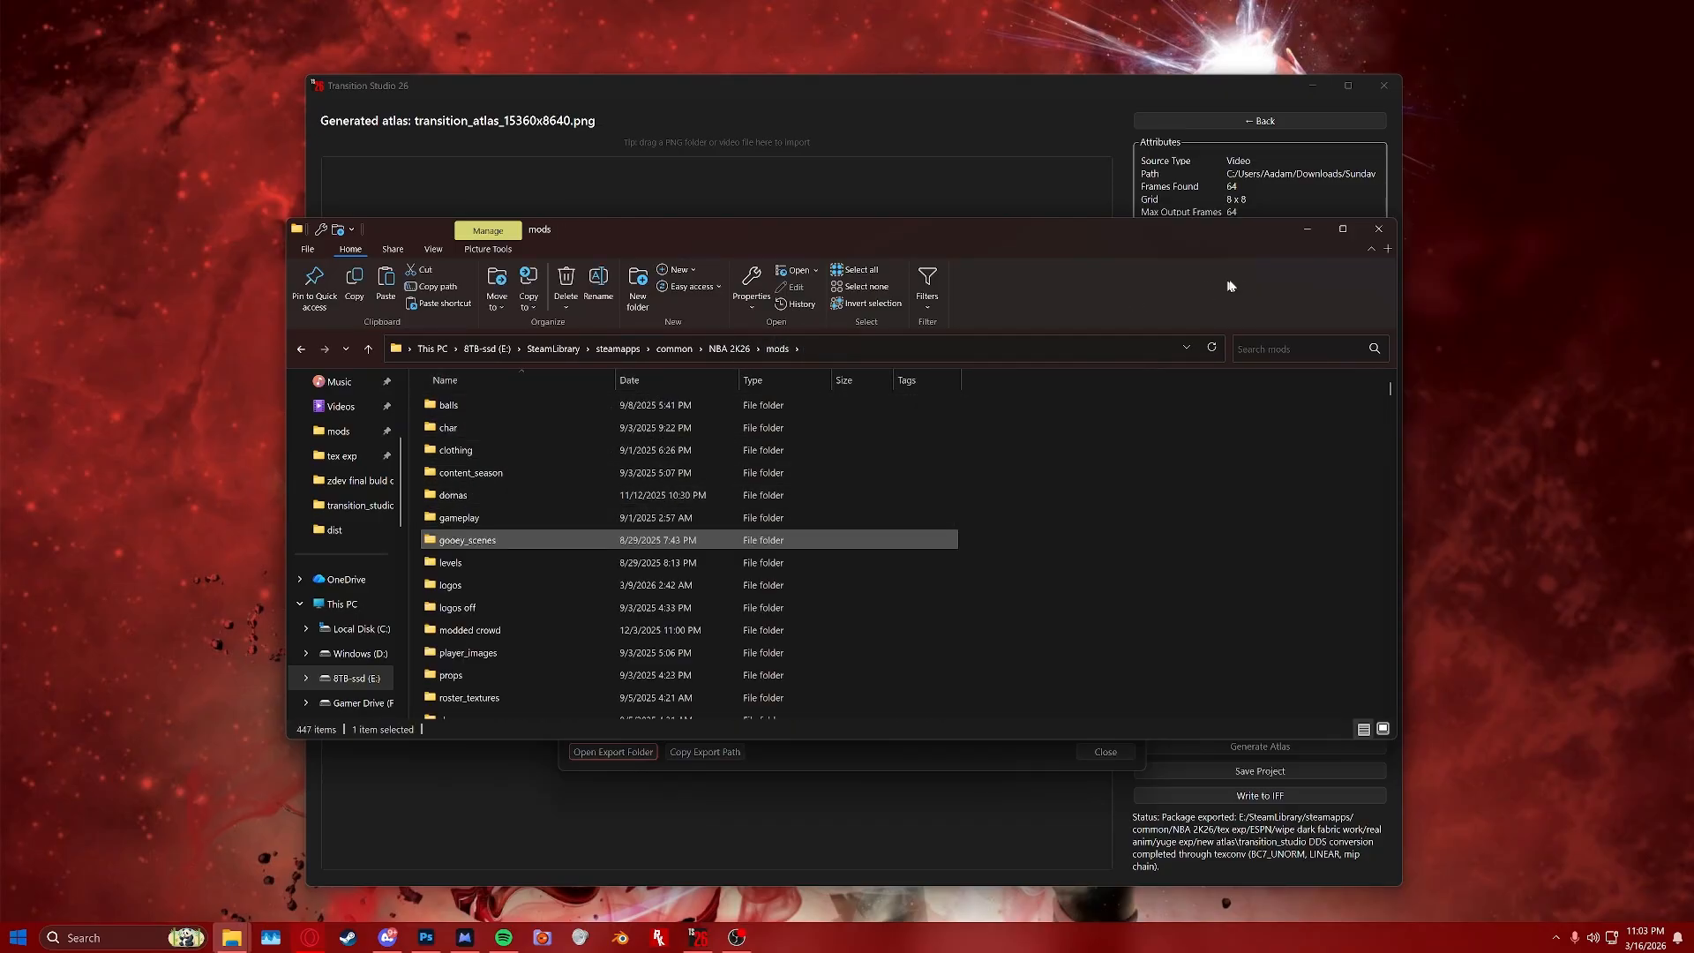
left_click(1309, 231)
left_click(1129, 323)
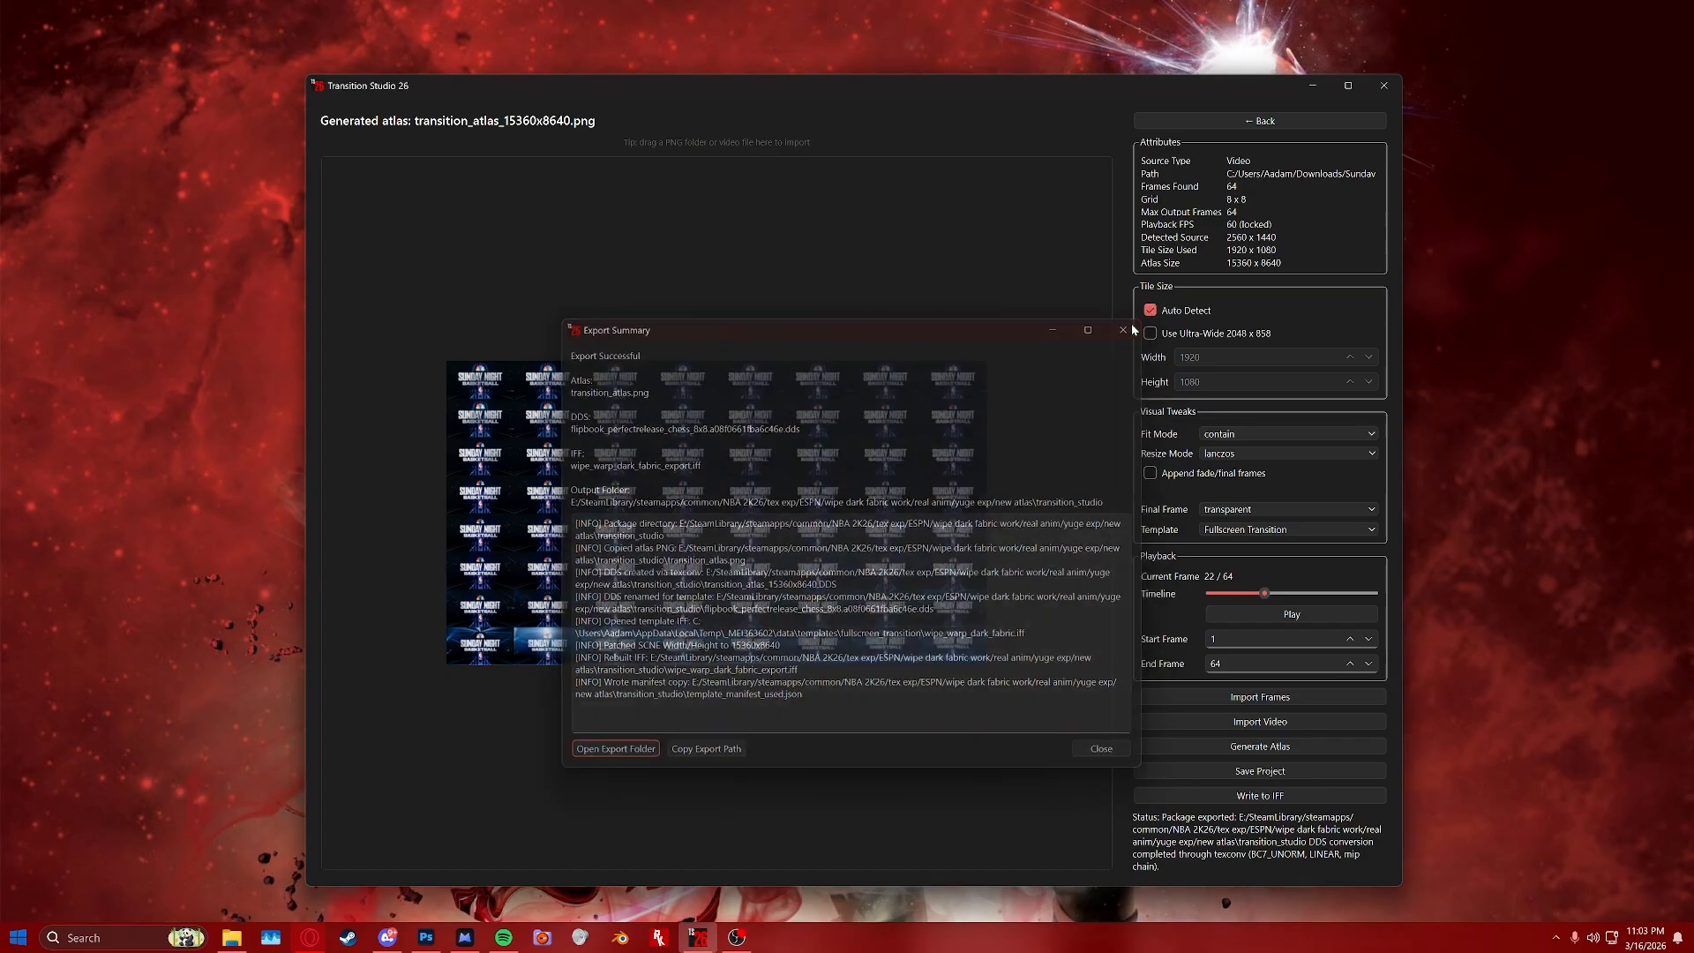